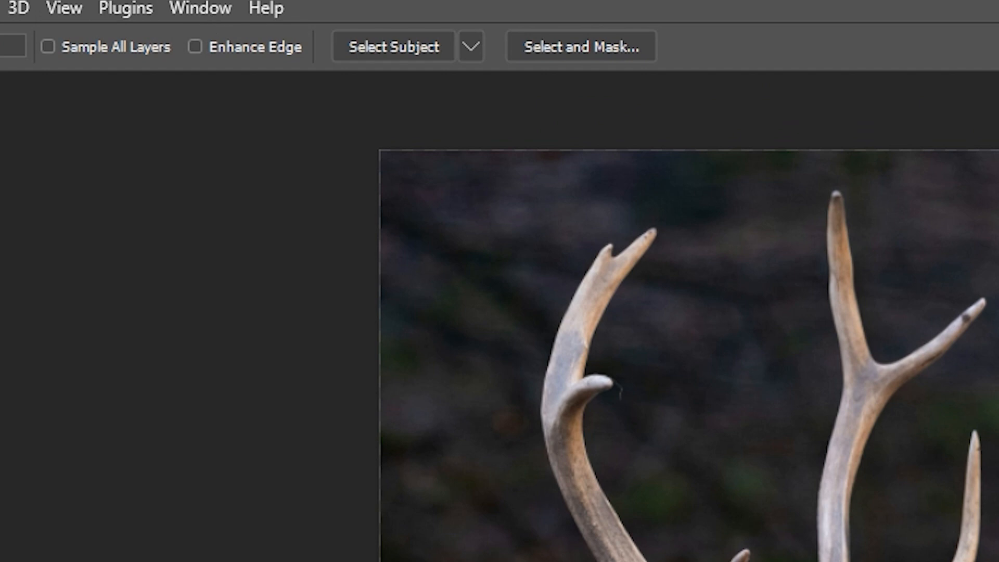
# - Select the deer with Select Subject and preview the selection in Select and Mask using the Onion Skin view
pyautogui.click(394, 38)
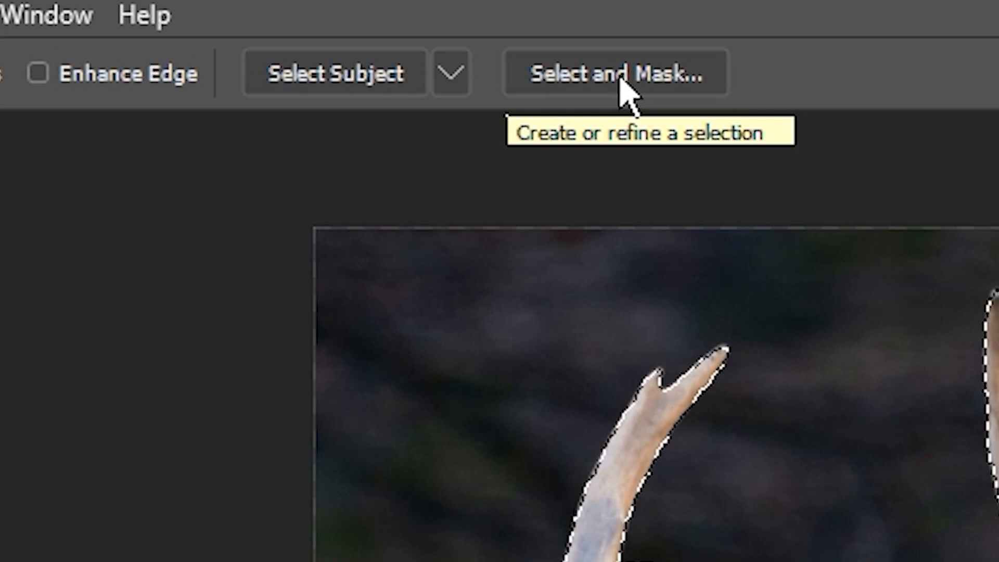
pyautogui.click(370, 21)
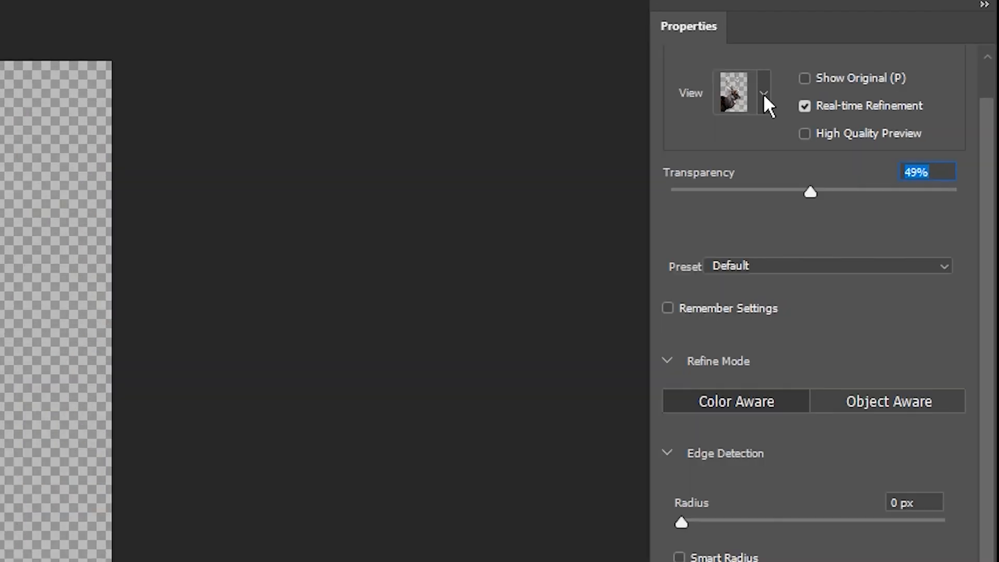
pyautogui.click(894, 73)
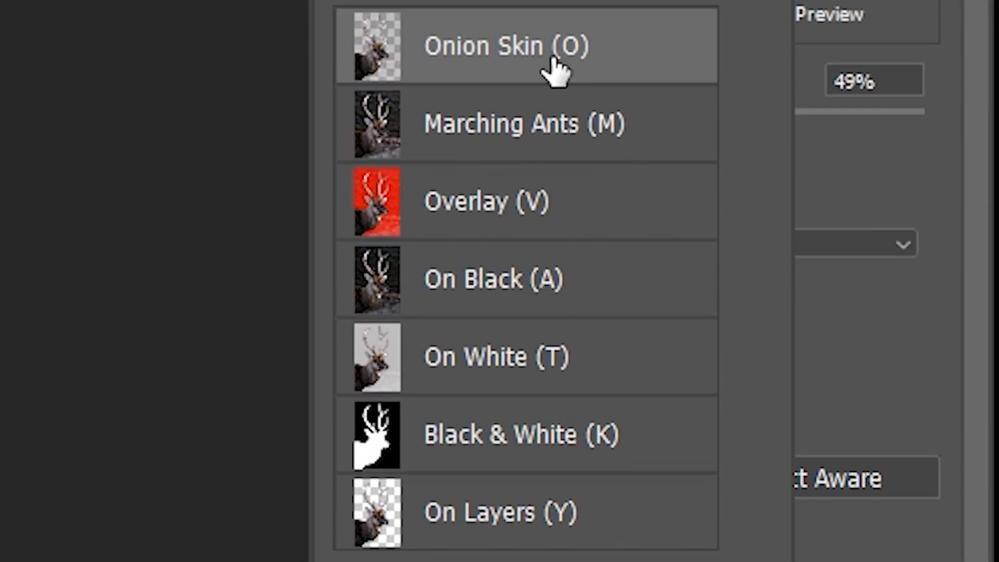
pyautogui.click(842, 38)
# - Brush along the deer's back, neck, antlers and ears with the Refine Edge Brush to clean up the cutout edge
pyautogui.scroll(5, 366, 358)
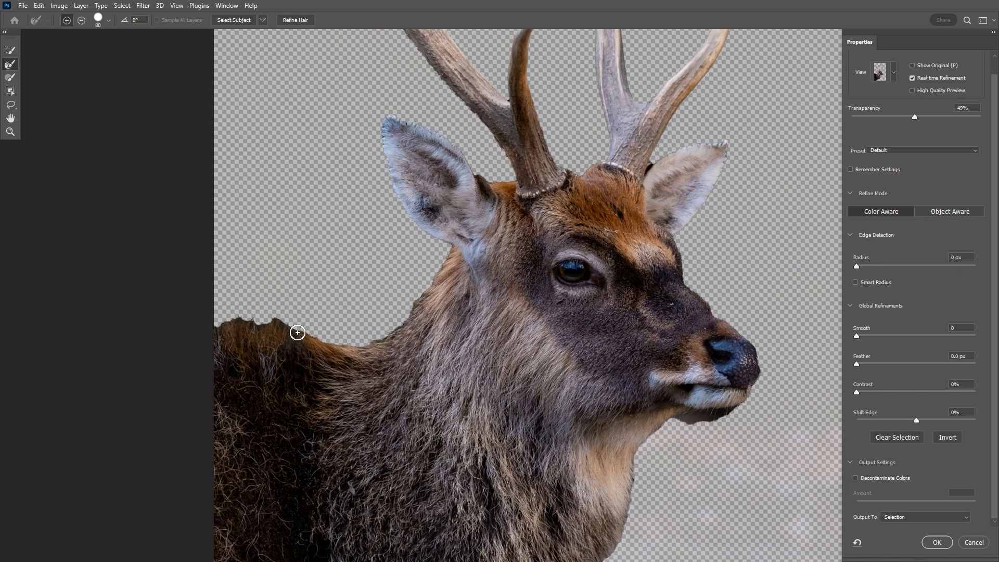
pyautogui.moveTo(280, 317)
pyautogui.mouseDown()
pyautogui.moveTo(210, 327)
pyautogui.moveTo(339, 335)
pyautogui.moveTo(263, 322)
pyautogui.mouseUp()
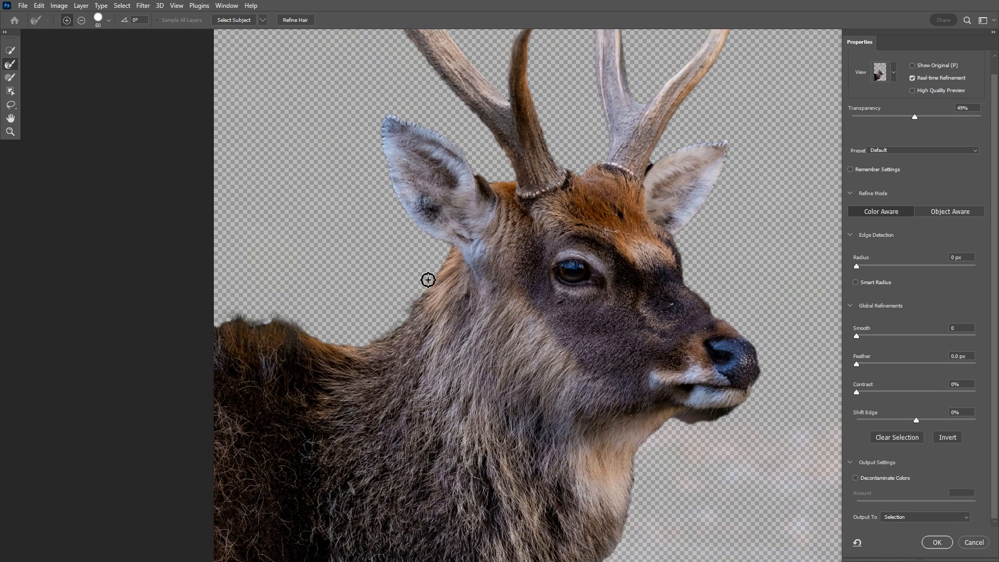
pyautogui.moveTo(429, 280)
pyautogui.mouseDown()
pyautogui.moveTo(311, 329)
pyautogui.moveTo(215, 325)
pyautogui.moveTo(120, 456)
pyautogui.mouseUp()
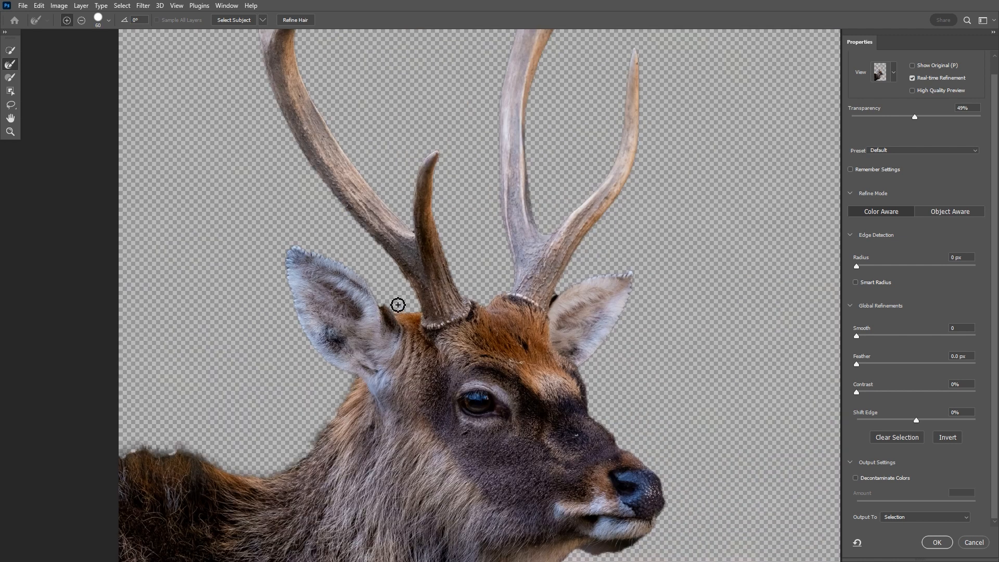
pyautogui.moveTo(348, 155); pyautogui.dragTo(507, 354)
pyautogui.moveTo(518, 92); pyautogui.dragTo(481, 182)
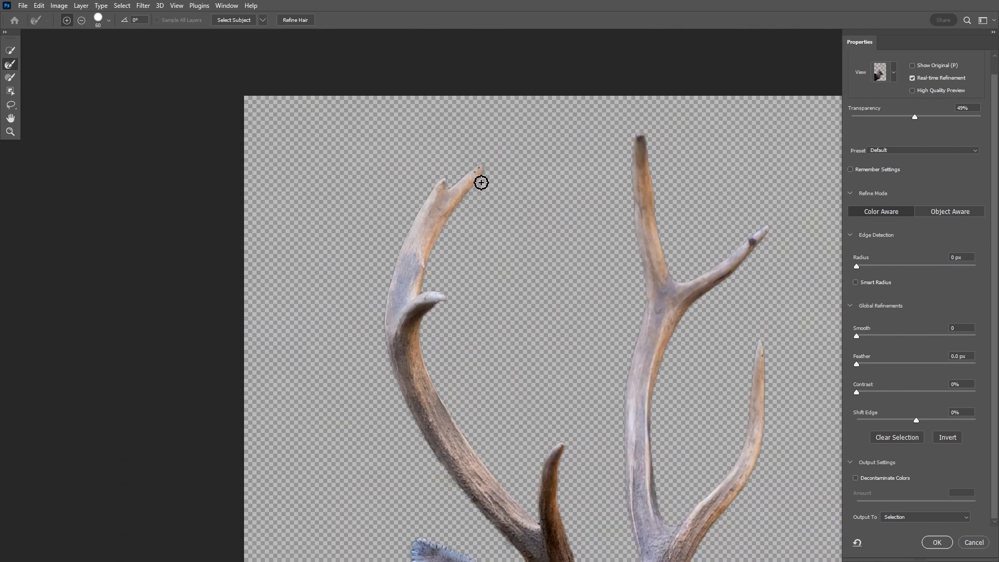
pyautogui.moveTo(429, 334); pyautogui.dragTo(374, 274)
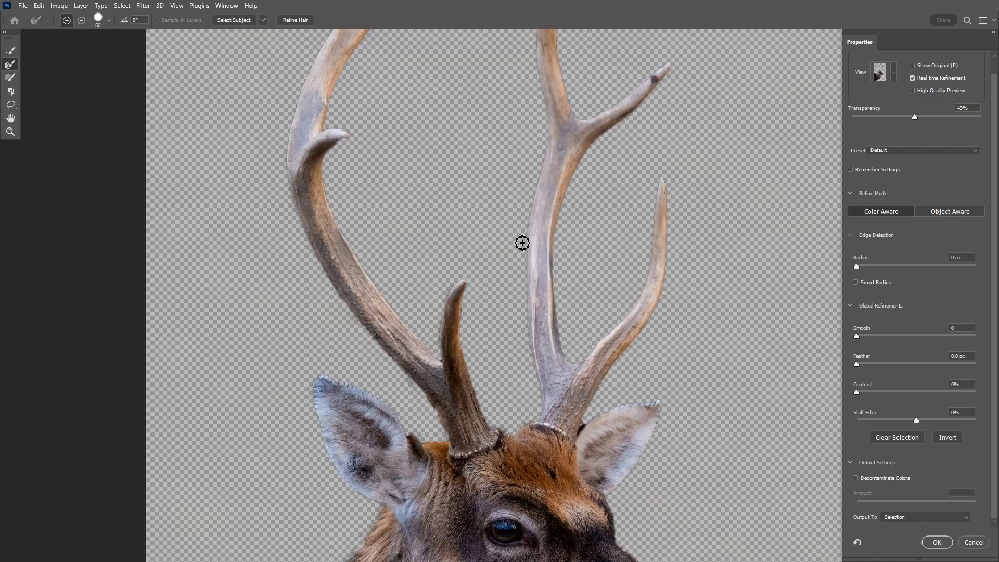
pyautogui.moveTo(522, 243); pyautogui.dragTo(468, 334)
pyautogui.moveTo(465, 418); pyautogui.dragTo(458, 244)
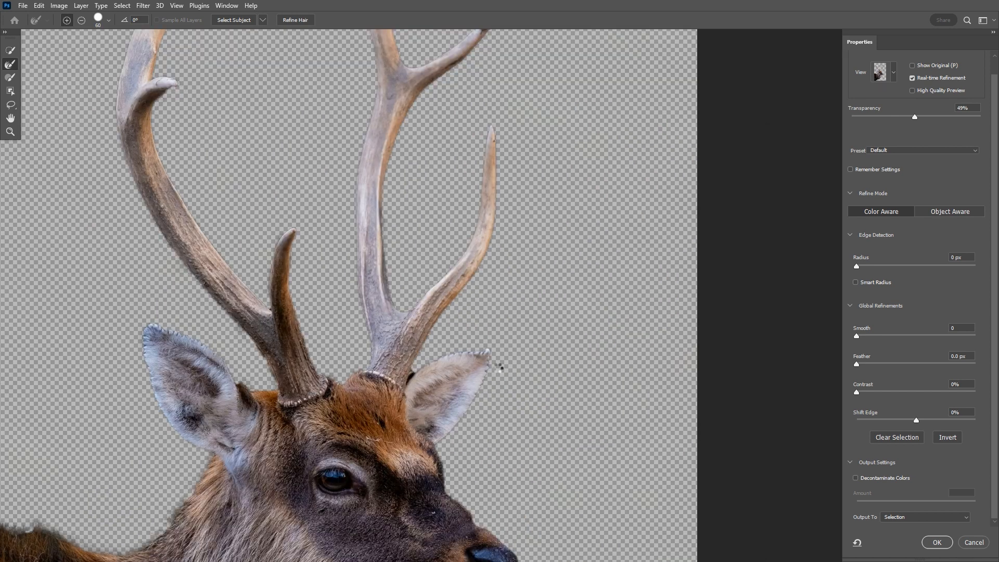
pyautogui.moveTo(497, 367); pyautogui.dragTo(583, 132)
pyautogui.moveTo(536, 234); pyautogui.dragTo(543, 253)
pyautogui.moveTo(586, 396)
pyautogui.mouseDown()
pyautogui.moveTo(567, 399)
pyautogui.moveTo(597, 319)
pyautogui.moveTo(516, 370)
pyautogui.mouseUp()
pyautogui.moveTo(515, 368)
pyautogui.mouseDown()
pyautogui.moveTo(650, 144)
pyautogui.moveTo(536, 324)
pyautogui.moveTo(424, 359)
pyautogui.mouseUp()
pyautogui.moveTo(700, 99)
pyautogui.mouseDown()
pyautogui.moveTo(492, 308)
pyautogui.moveTo(564, 278)
pyautogui.mouseUp()
pyautogui.hotkey('ctrl', '0')
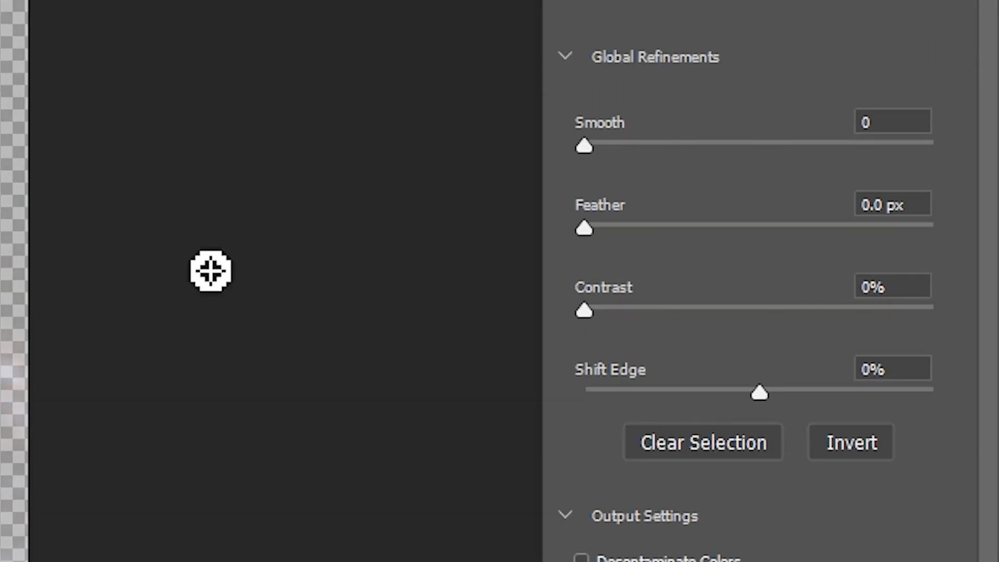
# - Set the edge contrast to 30%, enable Decontaminate Colors, and output the cutout to a new layer with layer mask
pyautogui.moveTo(588, 311); pyautogui.dragTo(693, 312)
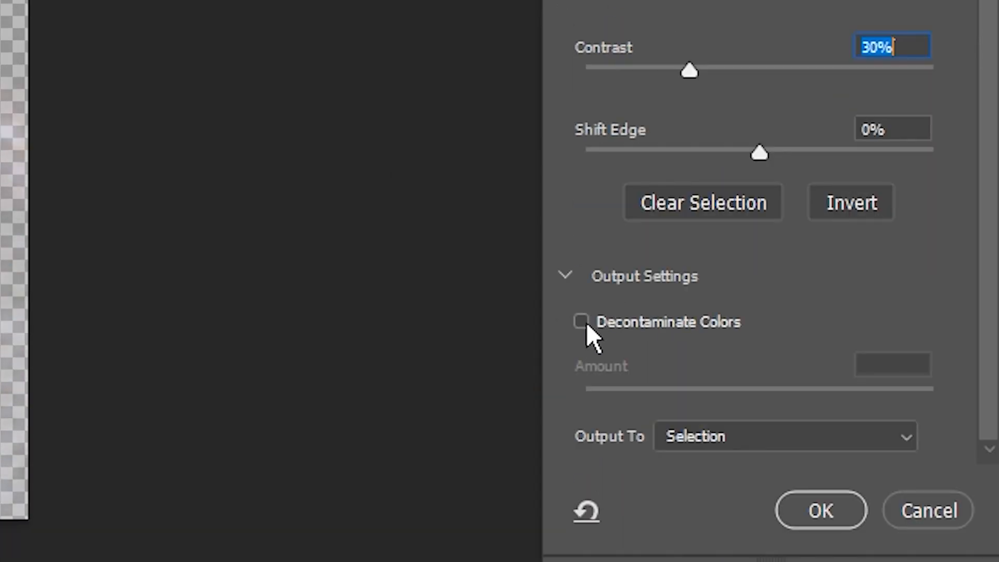
pyautogui.click(583, 324)
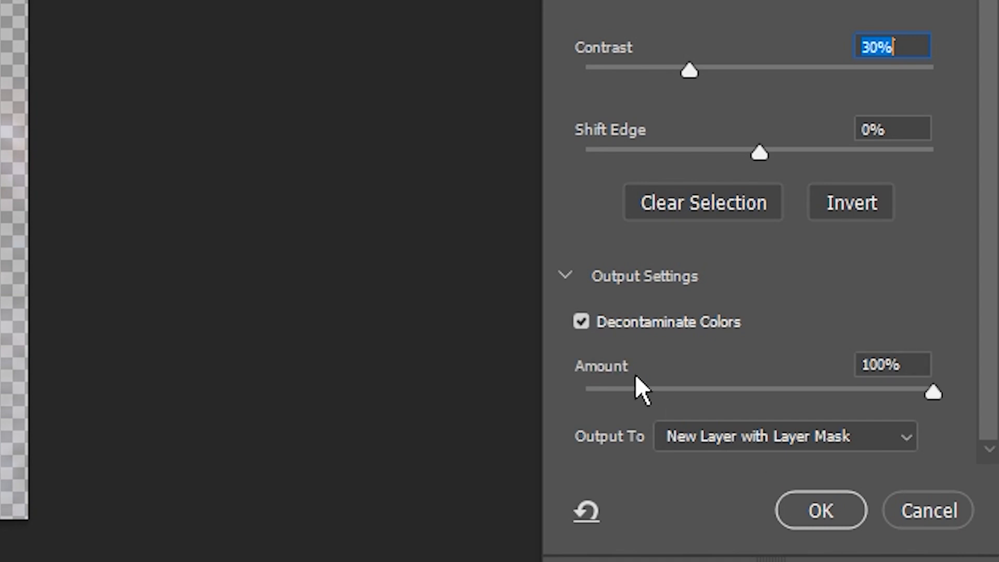
pyautogui.click(823, 511)
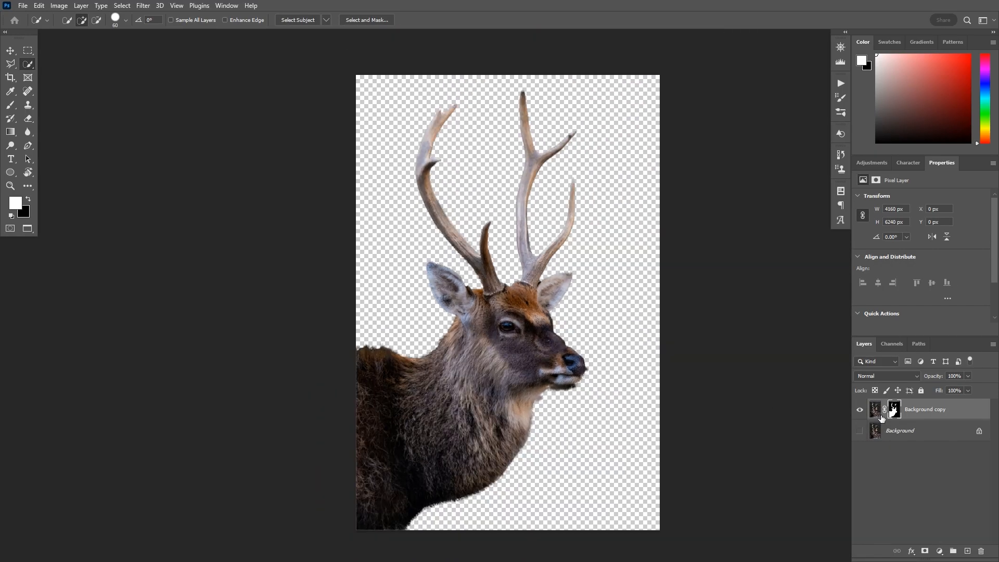
# - Show the original Background layer again and load the Background copy layer's mask as a selection
pyautogui.click(860, 431)
pyautogui.click(860, 410)
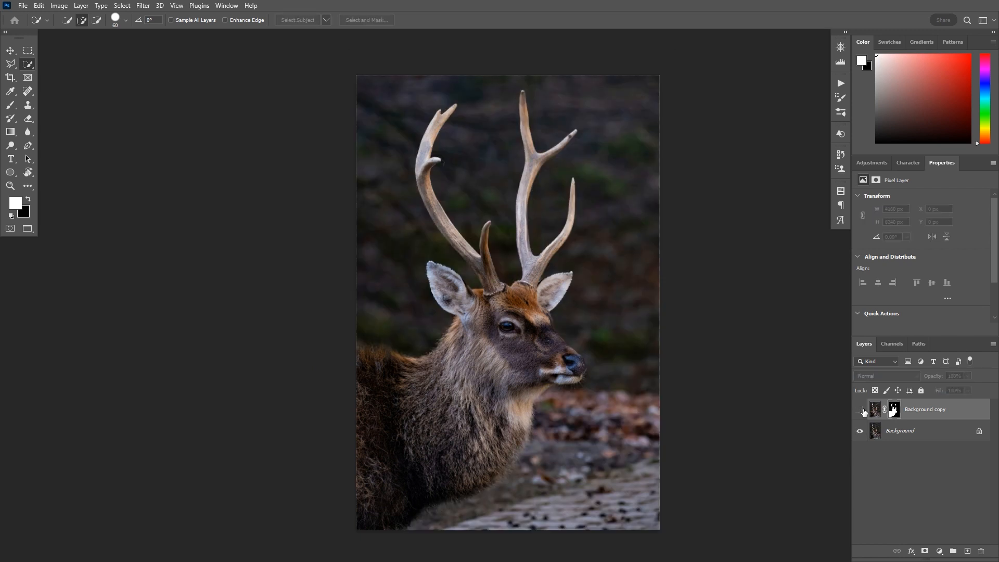
pyautogui.click(860, 409)
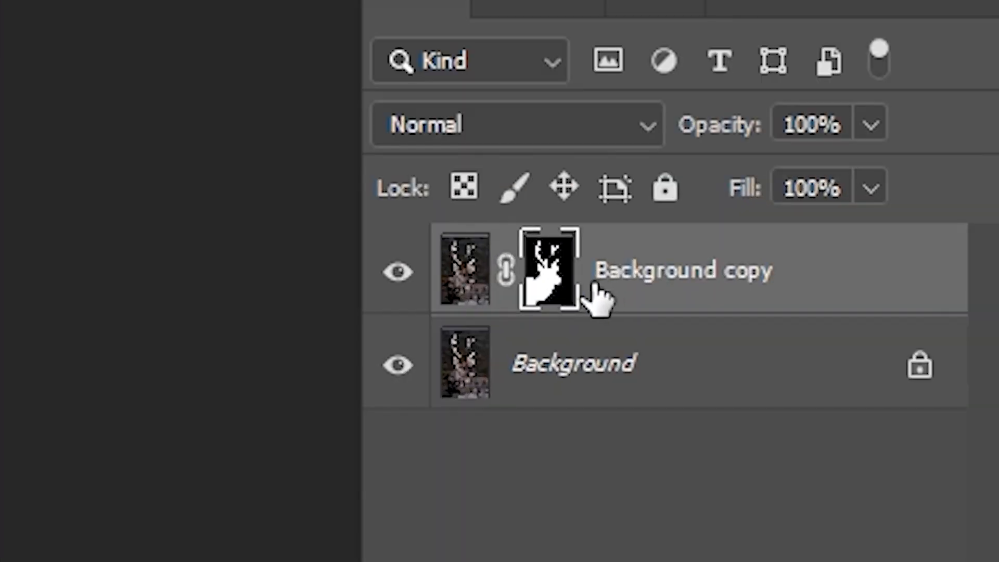
pyautogui.moveTo(558, 275); pyautogui.dragTo(547, 275)
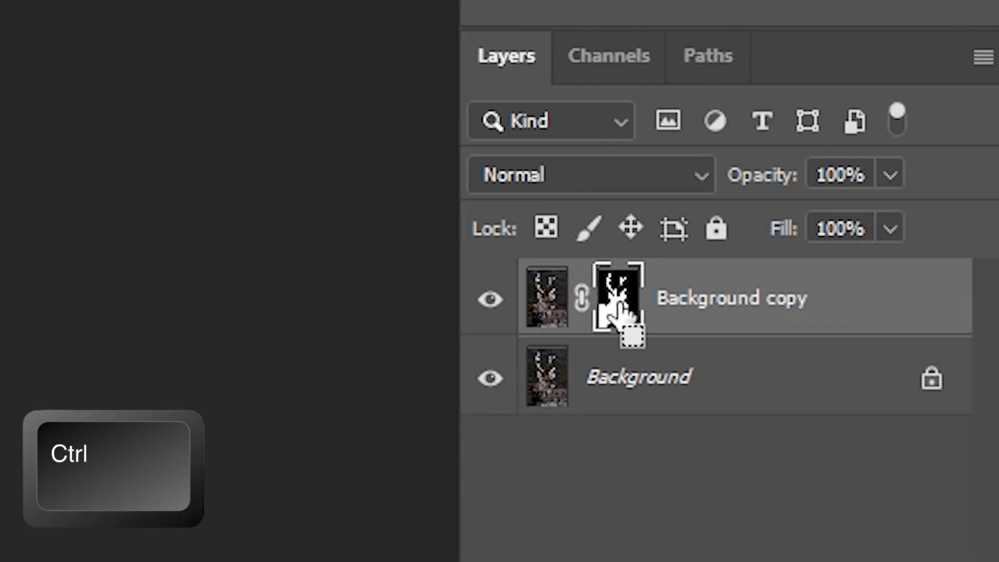
pyautogui.keyDown('ctrl'); pyautogui.click(547, 281); pyautogui.keyUp('ctrl')
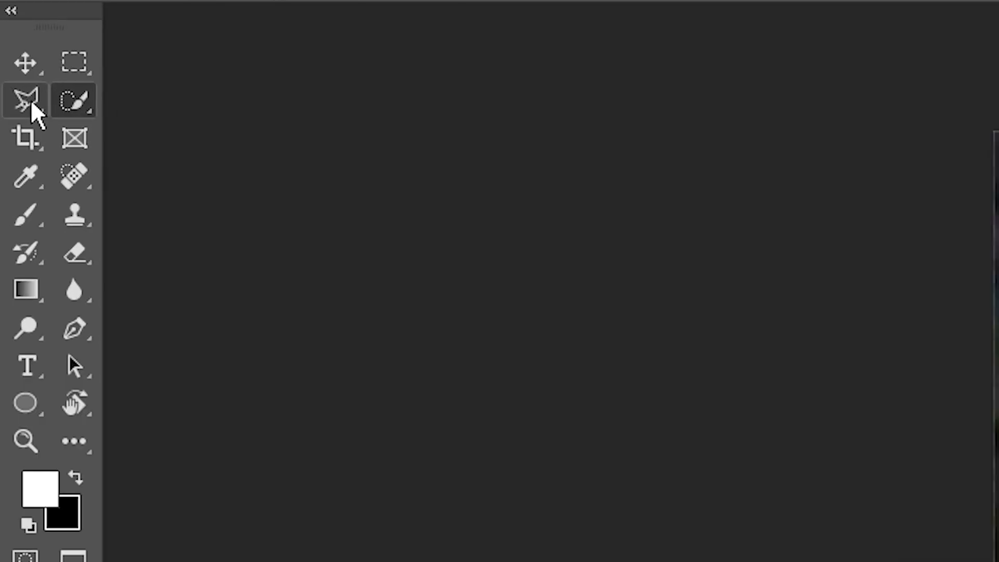
# - Start subtracting from the selection with the Polygonal Lasso by tracing beneath and around the base of the left antler
pyautogui.rightClick(12, 68)
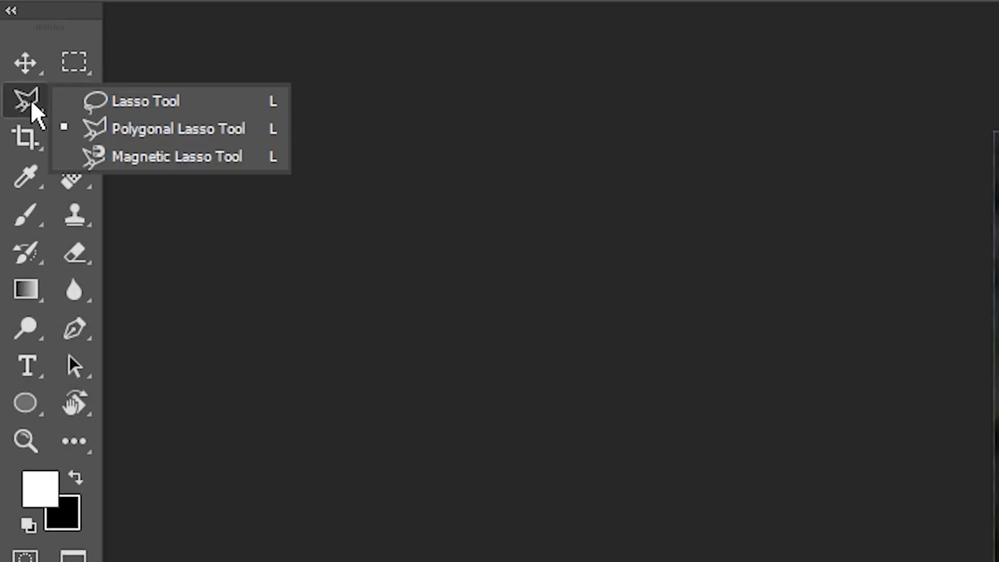
pyautogui.click(142, 127)
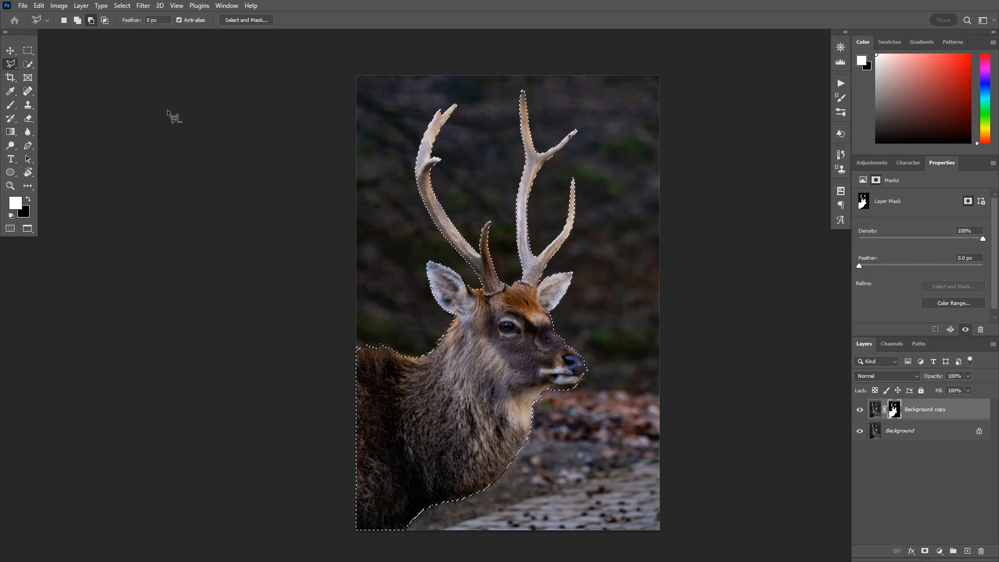
pyautogui.scroll(2, 454, 279)
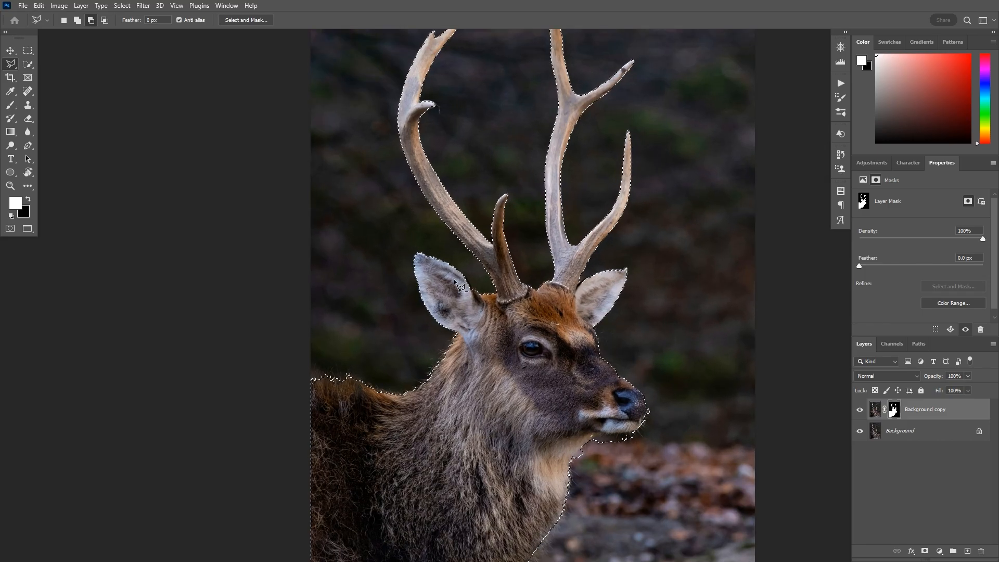
pyautogui.scroll(1, 454, 279)
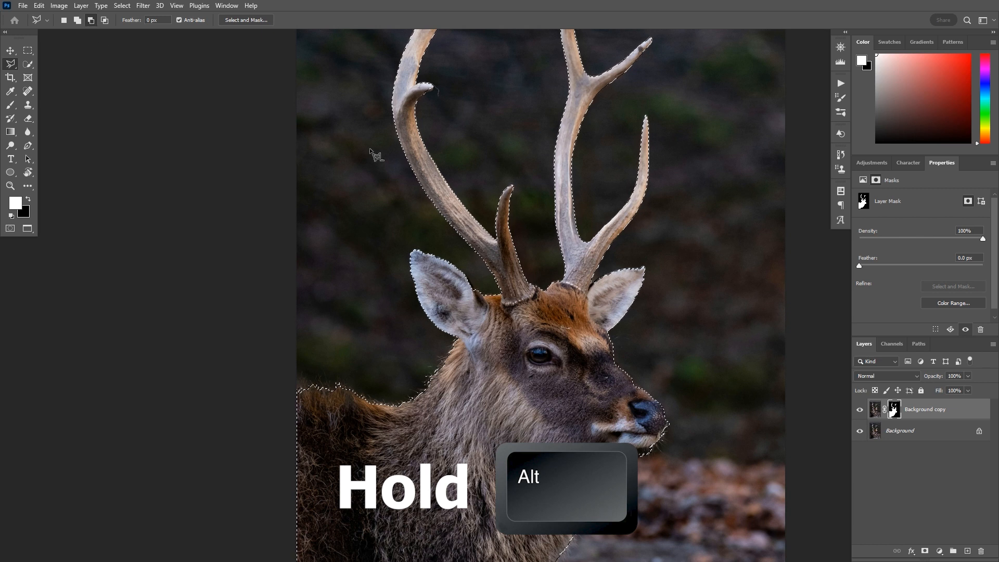
pyautogui.scroll(1, 504, 277)
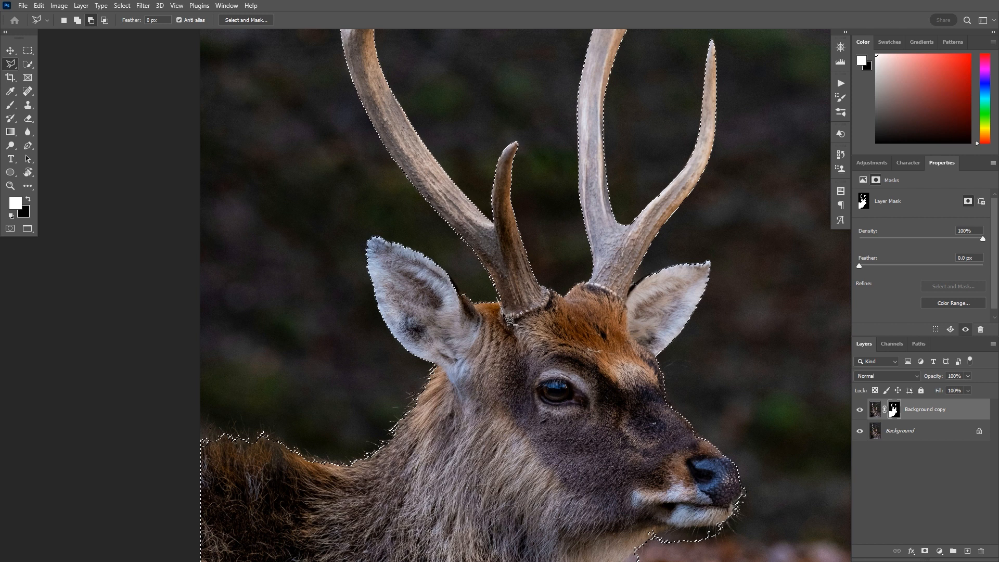
pyautogui.scroll(2, 509, 320)
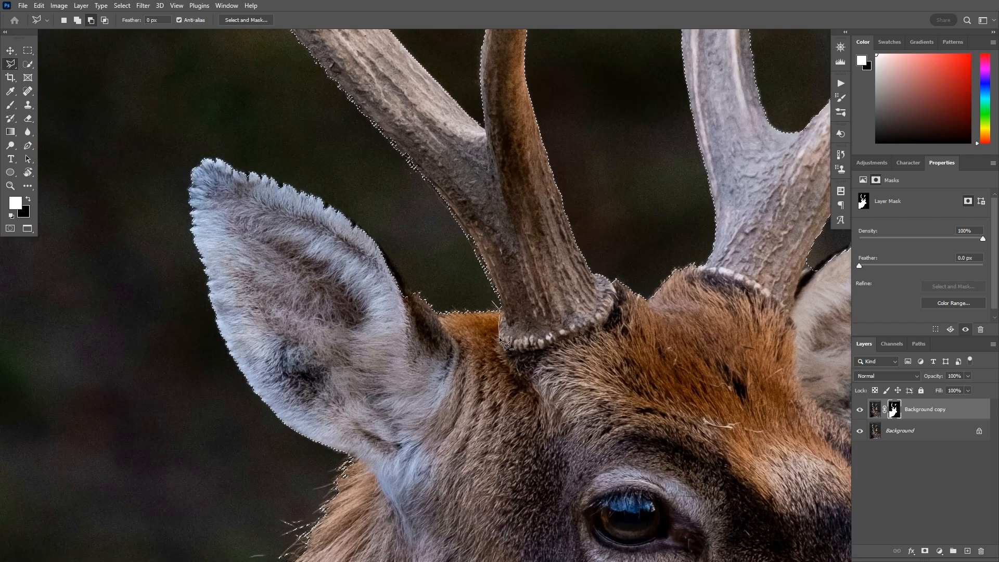
pyautogui.click(515, 352)
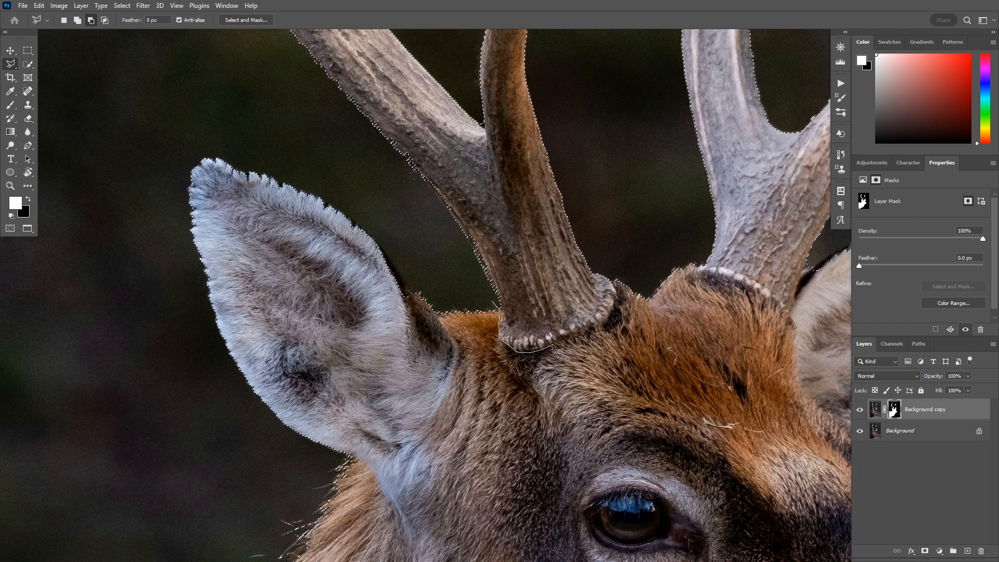
pyautogui.click(588, 335)
pyautogui.click(600, 332)
pyautogui.click(607, 327)
pyautogui.click(613, 311)
pyautogui.click(616, 292)
pyautogui.click(612, 281)
pyautogui.click(613, 271)
# - Continue the lasso outline across the forehead and along the base of the right antler
pyautogui.scroll(-3, 629, 270)
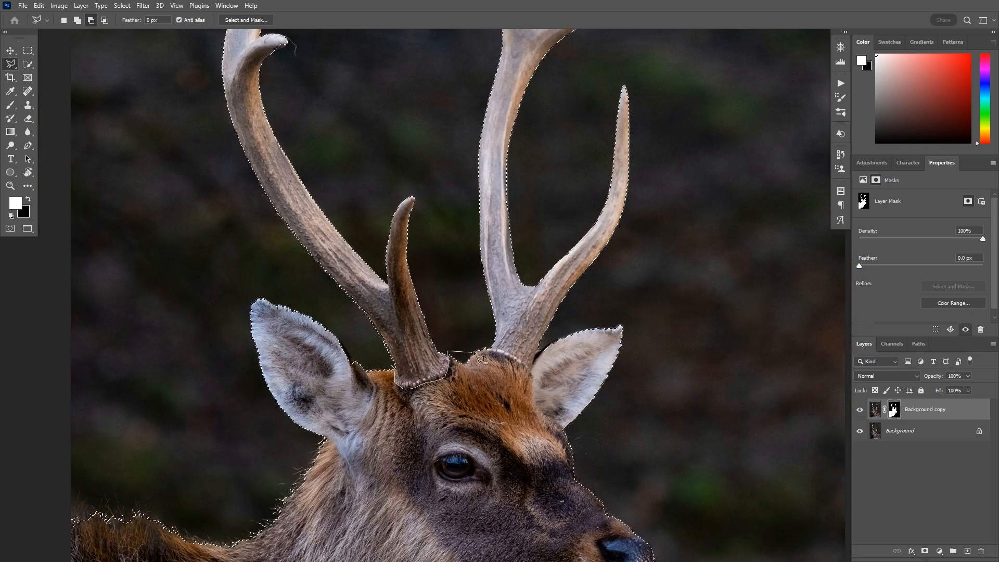
pyautogui.click(509, 354)
pyautogui.click(531, 365)
pyautogui.click(532, 399)
pyautogui.click(538, 411)
pyautogui.scroll(3, 567, 426)
pyautogui.click(467, 321)
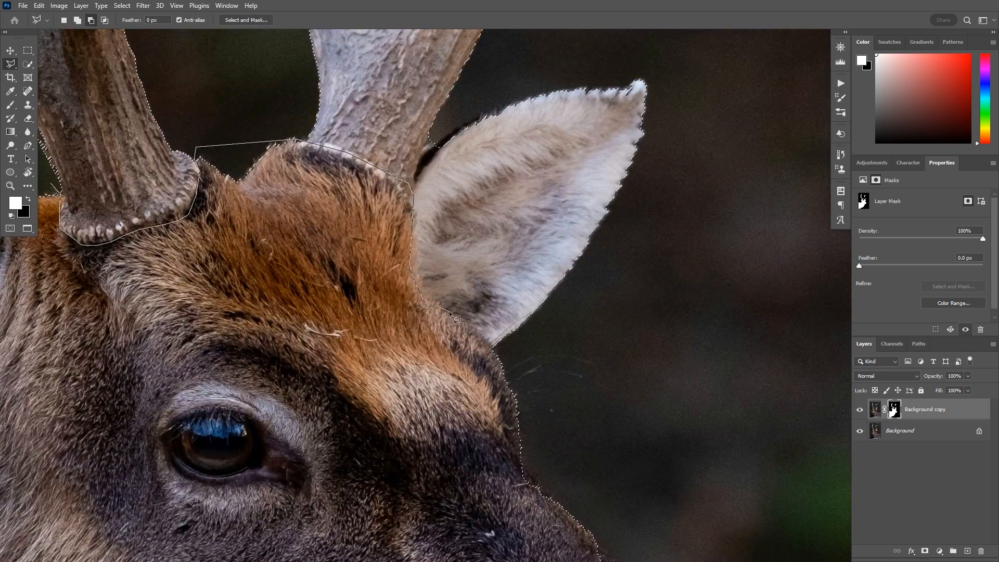
pyautogui.click(494, 348)
pyautogui.scroll(-3, 542, 338)
pyautogui.click(616, 347)
pyautogui.click(622, 442)
pyautogui.scroll(3, 553, 312)
pyautogui.press('BackSpace')
pyautogui.press('BackSpace')
pyautogui.press('BackSpace')
pyautogui.press('BackSpace')
pyautogui.press('BackSpace')
# - Run the lasso outline outside the right ear and around the body, closing it to leave only the antlers selected
pyautogui.click(596, 99)
pyautogui.scroll(-5, 501, 303)
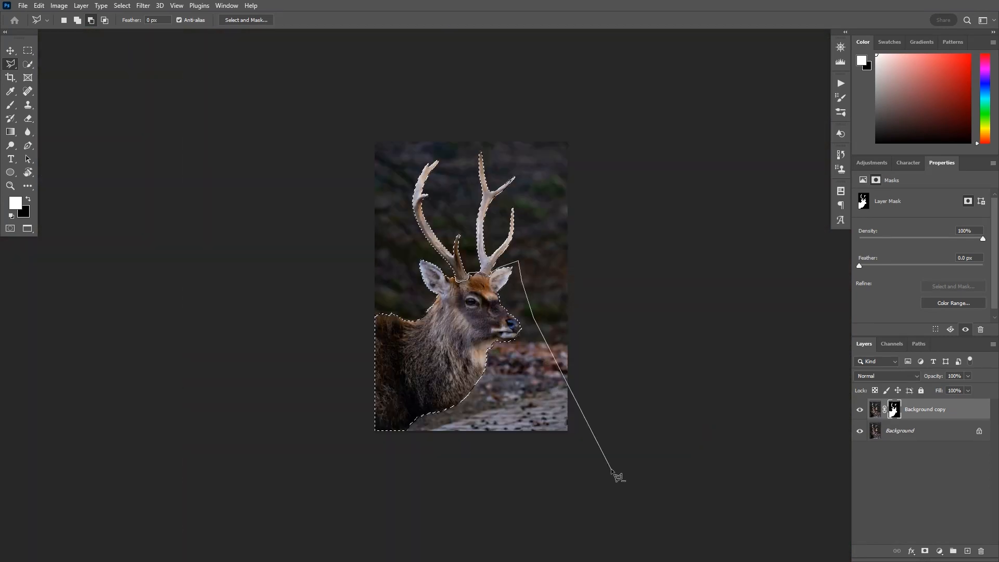
pyautogui.click(620, 475)
pyautogui.scroll(5, 484, 297)
pyautogui.scroll(-4, 303, 218)
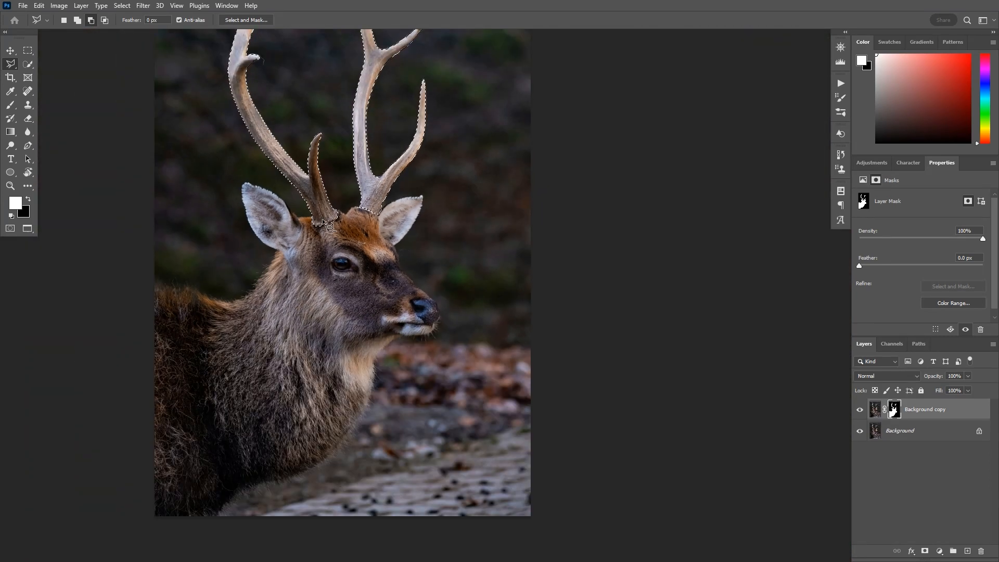
# - Copy the selected antlers from the Background copy layer's image to a new layer
pyautogui.moveTo(317, 160); pyautogui.dragTo(525, 270)
pyautogui.scroll(-2, 580, 306)
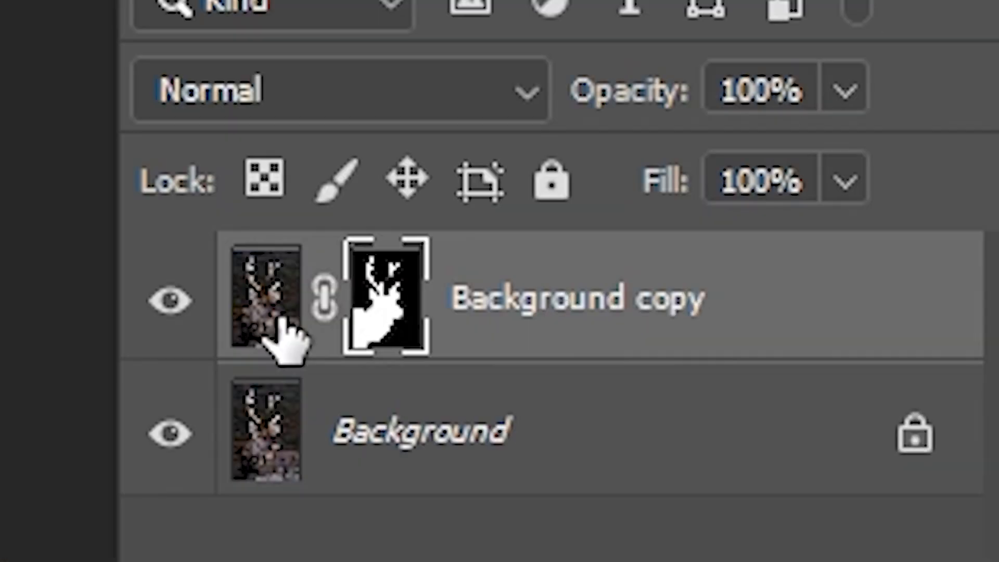
pyautogui.click(876, 412)
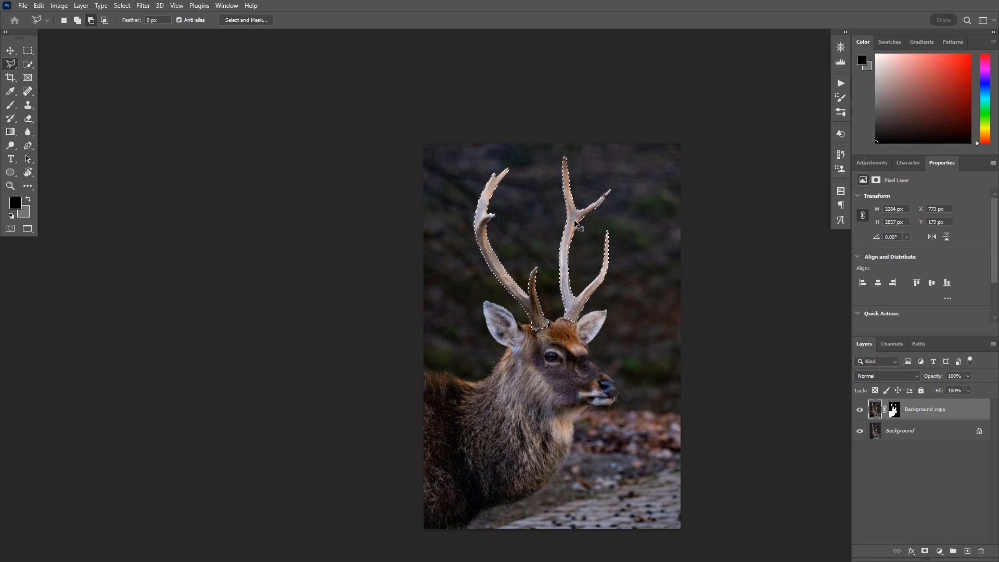
pyautogui.hotkey('ctrl', 'j')
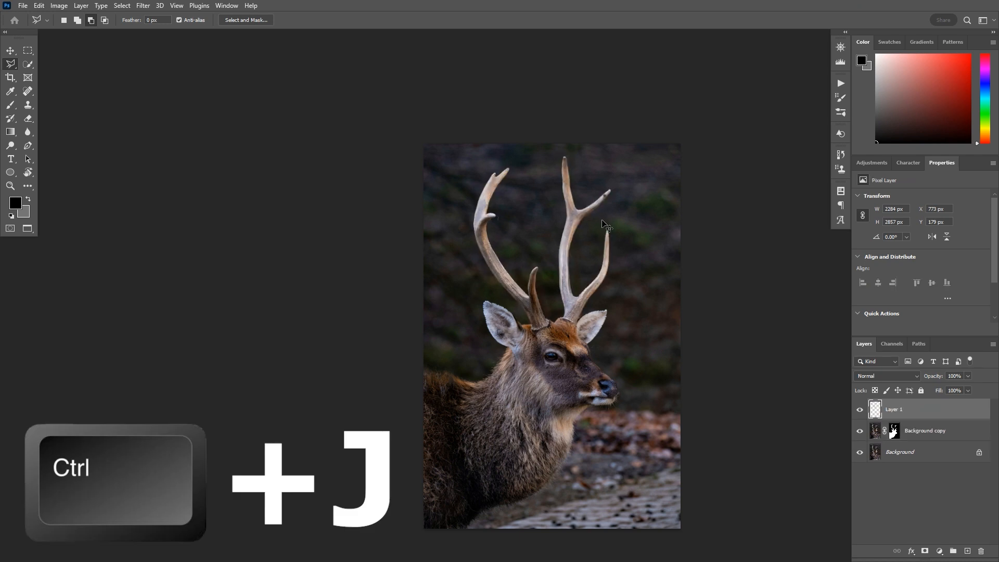
# - Hide the Background and Background copy layers to inspect the isolated antlers, and show both layers again
pyautogui.scroll(2, 651, 283)
pyautogui.moveTo(567, 328); pyautogui.dragTo(548, 280)
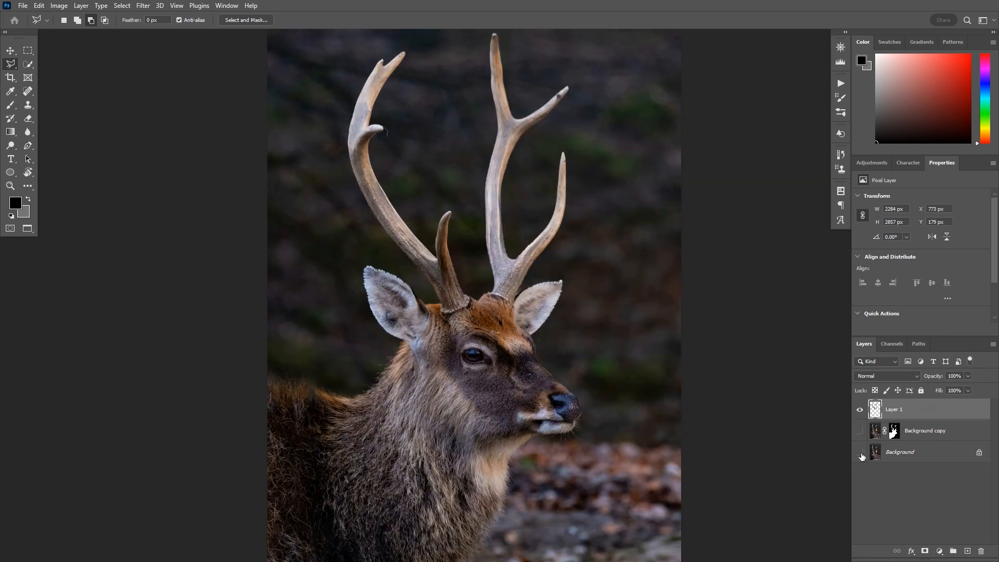
pyautogui.click(862, 456)
pyautogui.click(861, 455)
pyautogui.click(862, 433)
pyautogui.scroll(-2, 512, 359)
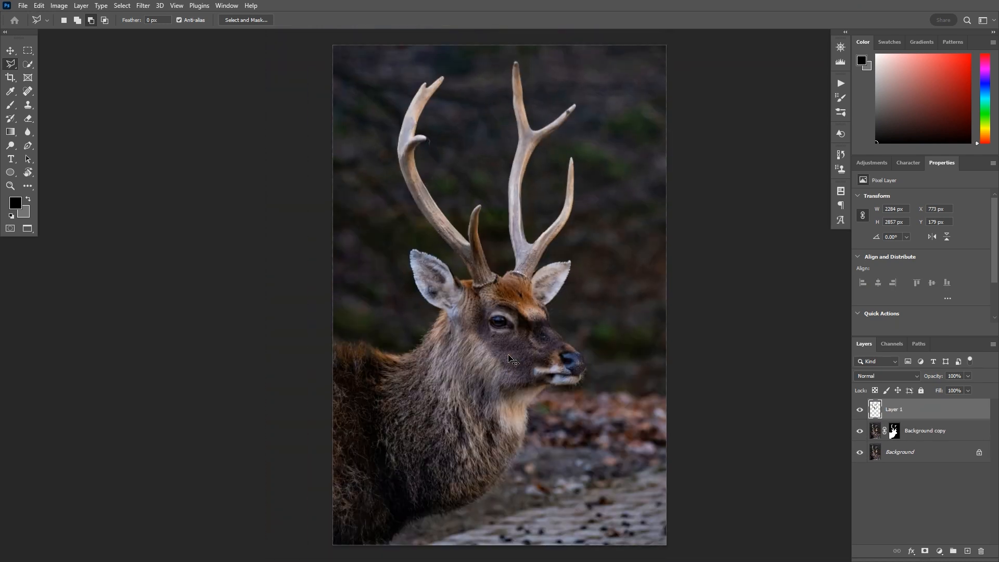
# - Add a Color Lookup adjustment layer above Background copy, load a cool-toned 3D LUT, and set its opacity to 65%
pyautogui.click(940, 433)
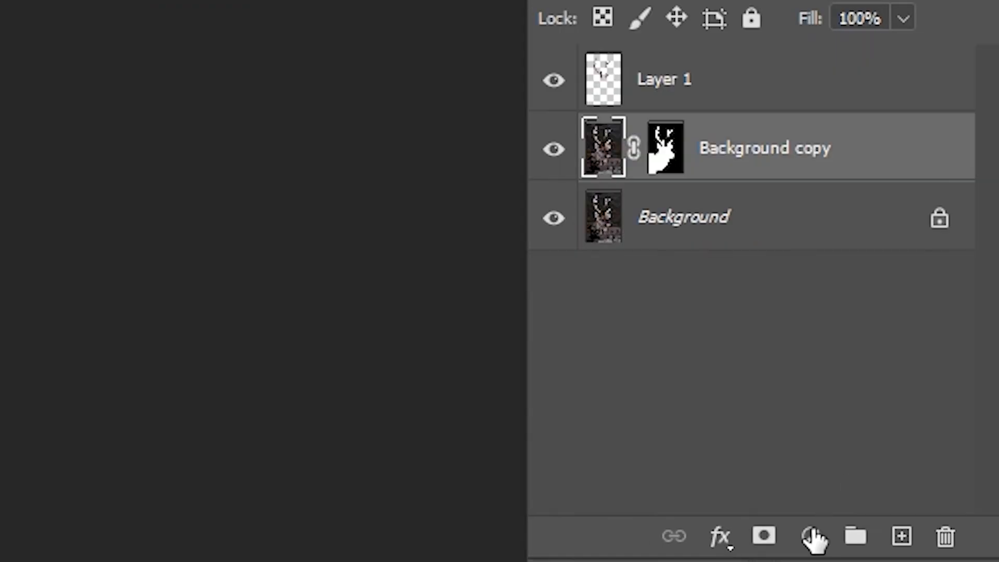
pyautogui.click(921, 549)
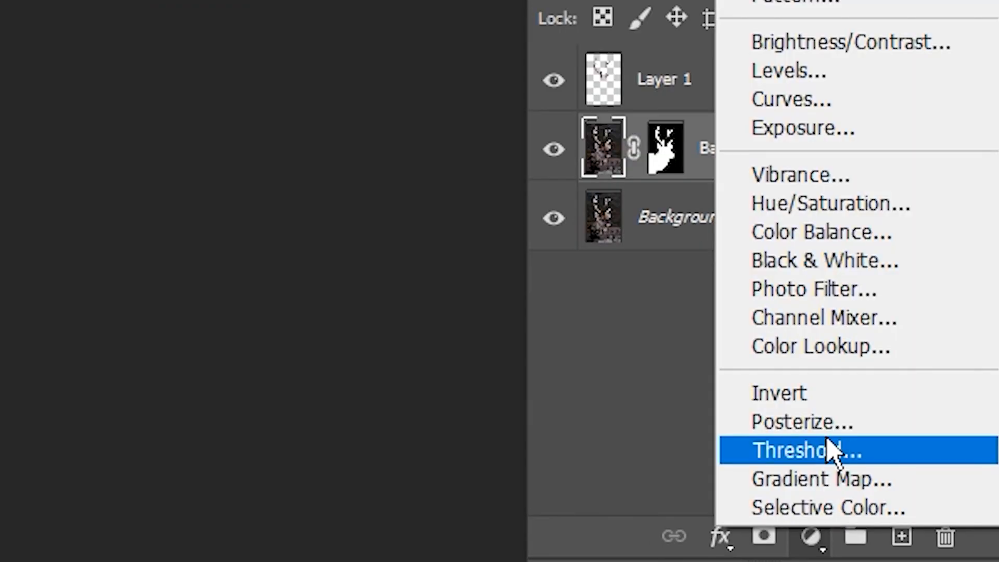
pyautogui.click(813, 355)
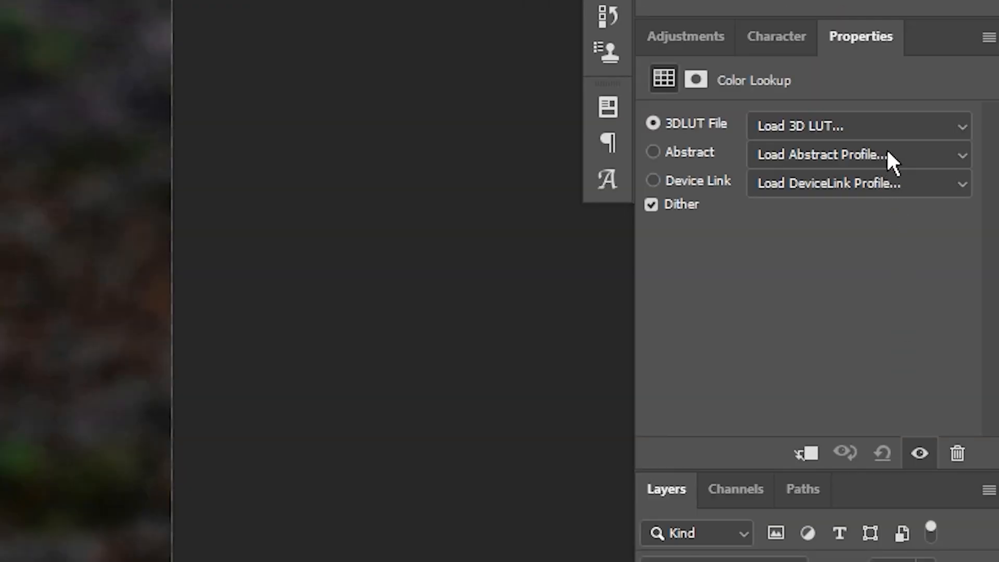
pyautogui.click(887, 134)
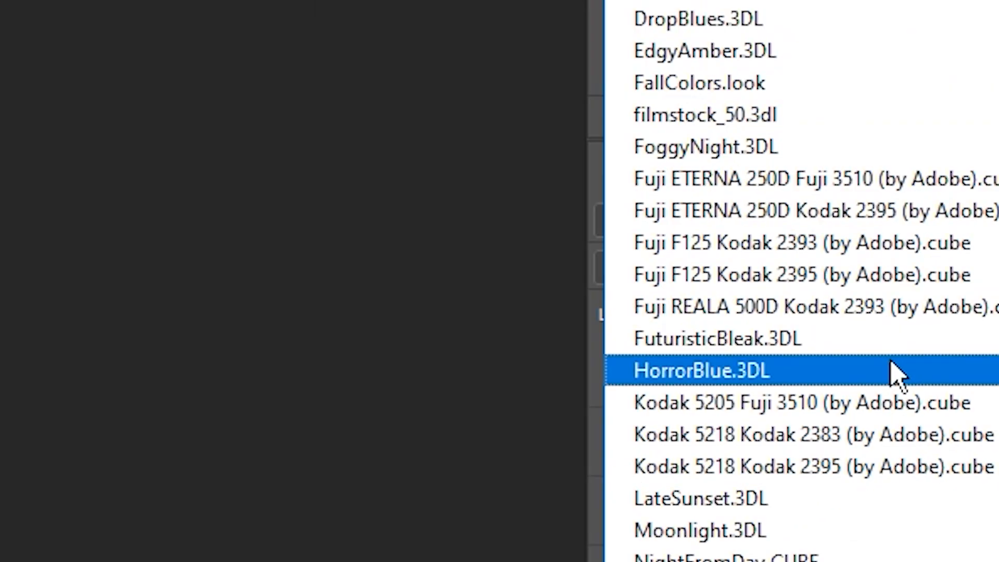
pyautogui.click(871, 561)
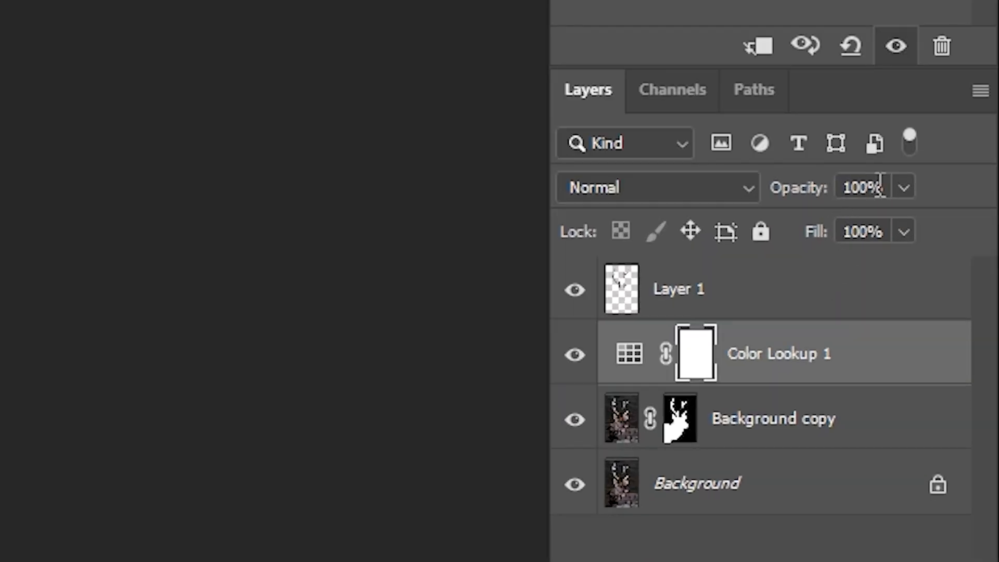
pyautogui.click(961, 375)
pyautogui.write('65')
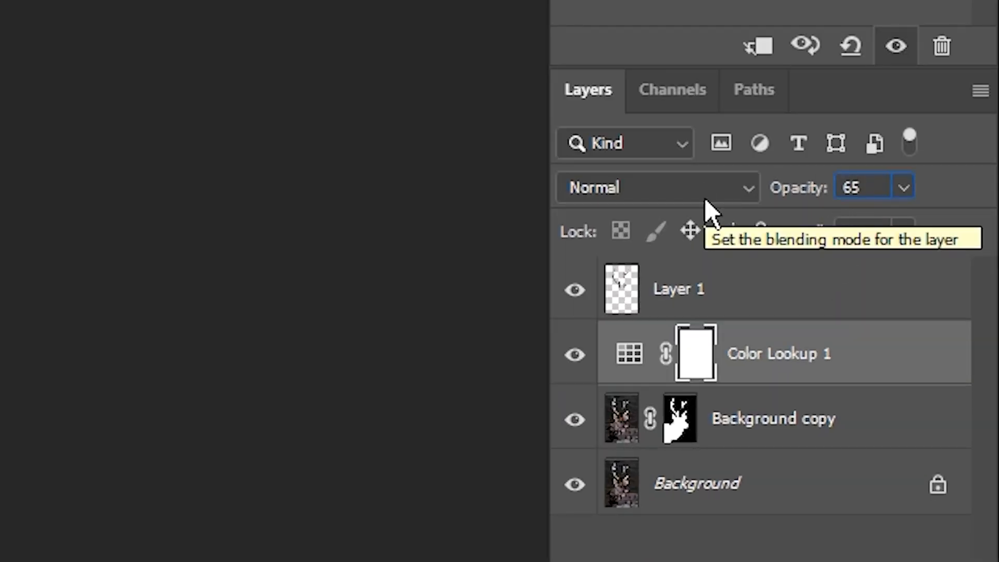
# - Add a Black & White adjustment layer above Color Lookup 1 and set its opacity to 50%
pyautogui.click(816, 532)
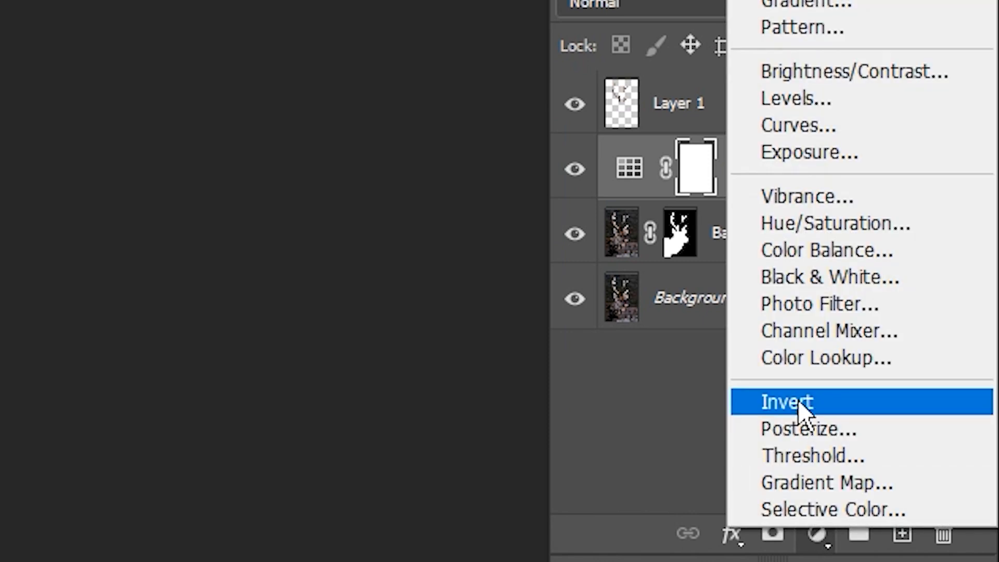
pyautogui.click(798, 281)
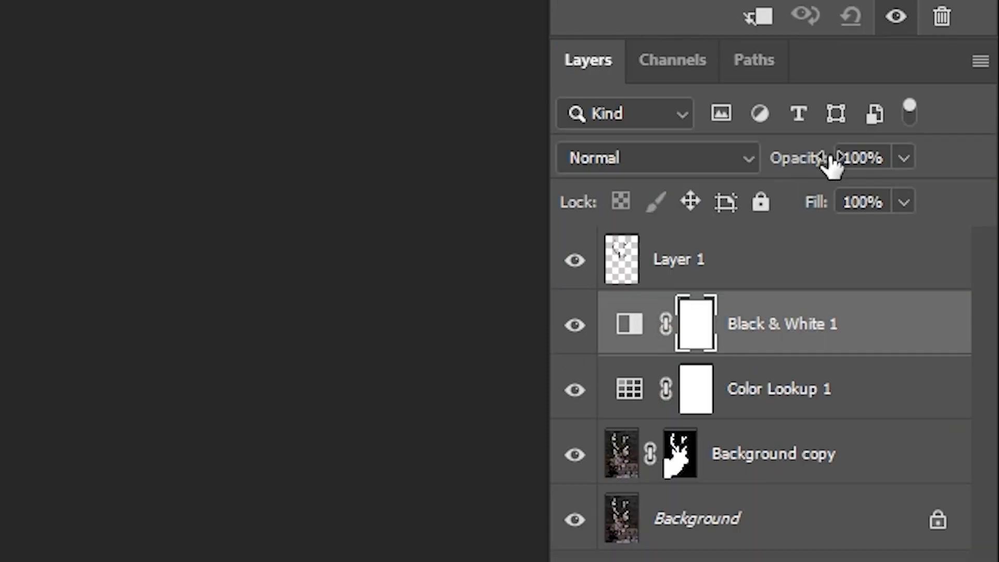
pyautogui.click(904, 158)
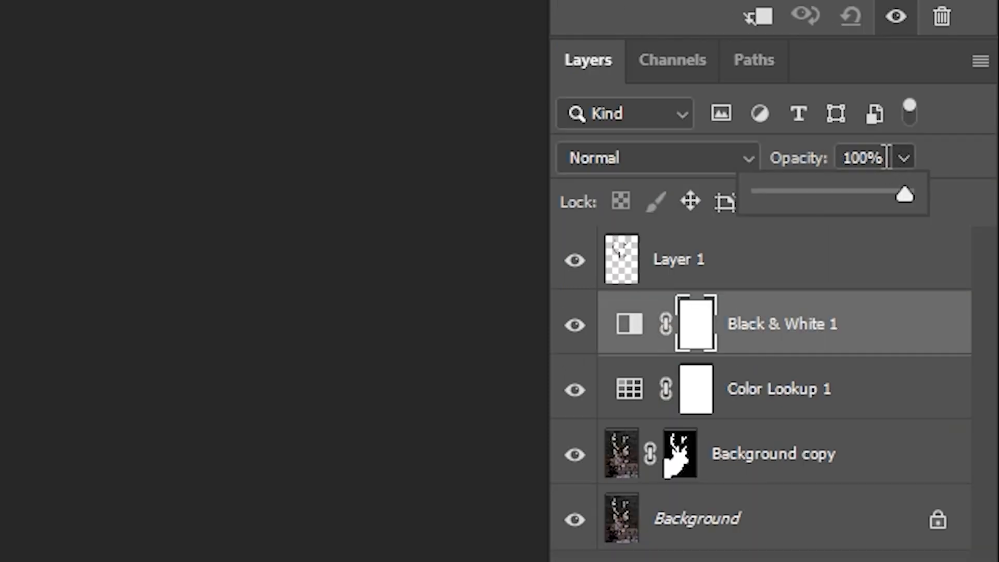
pyautogui.click(774, 165)
pyautogui.write('50')
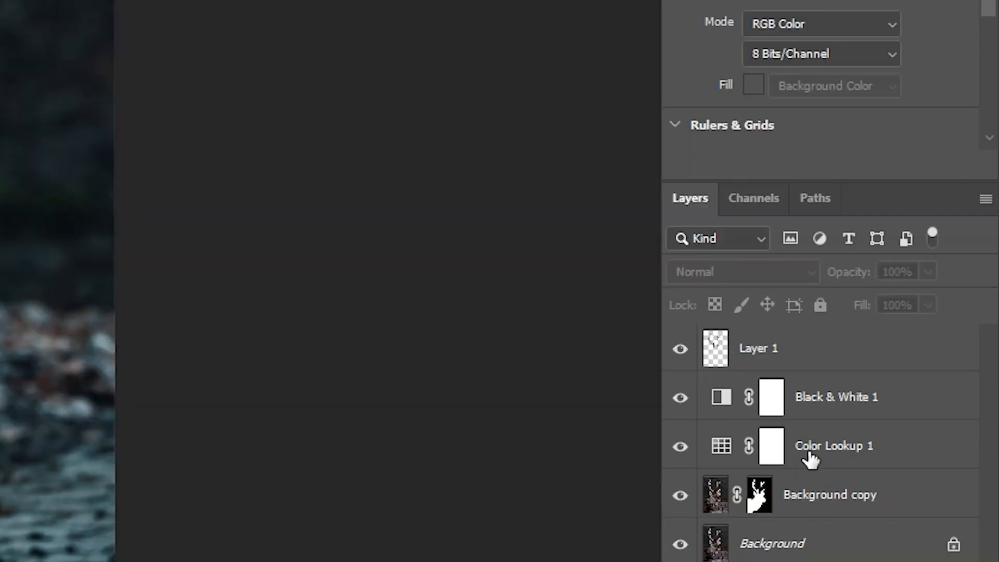
# - Set the Color Lookup 1 layer's opacity to 50% and deselect all layers
pyautogui.click(896, 452)
pyautogui.click(957, 375)
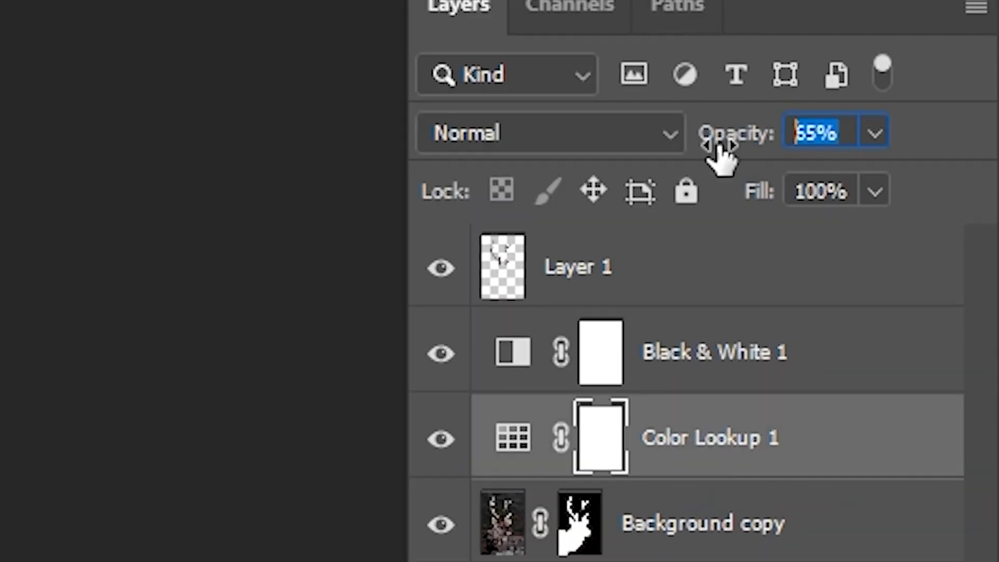
pyautogui.write('50')
pyautogui.click(910, 516)
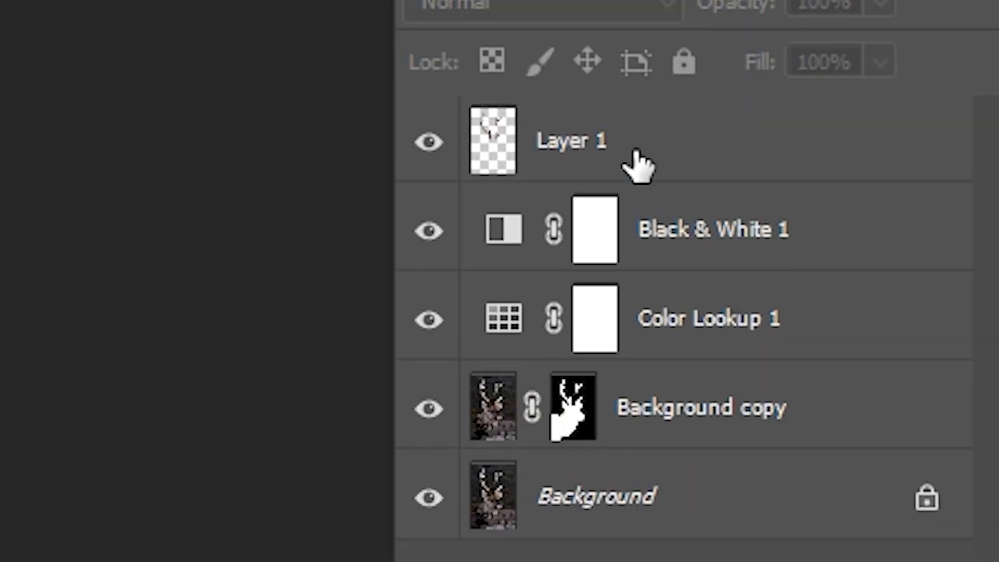
# - Convert Layer 1 with the isolated antlers to a smart object
pyautogui.click(837, 164)
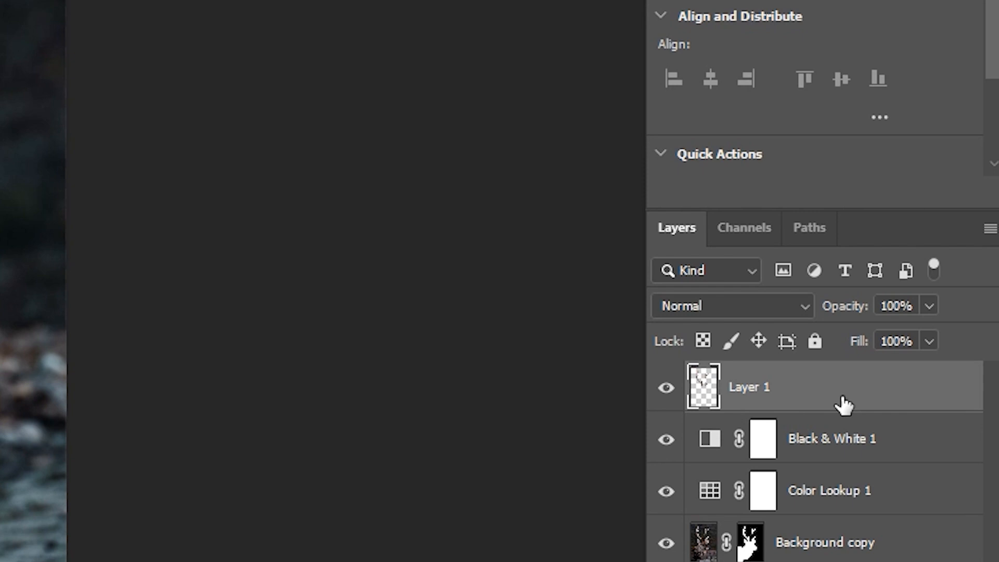
pyautogui.rightClick(843, 405)
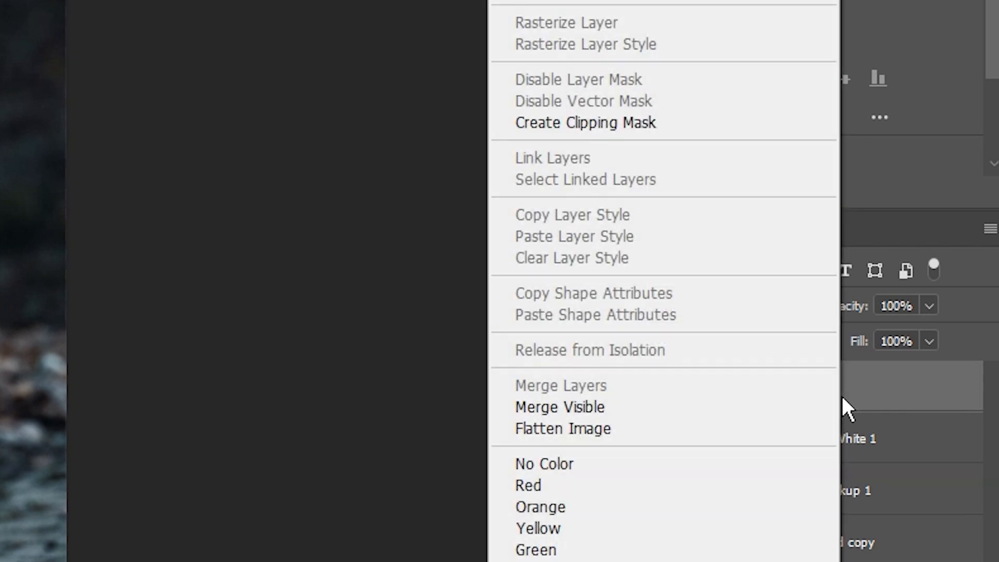
pyautogui.click(636, 240)
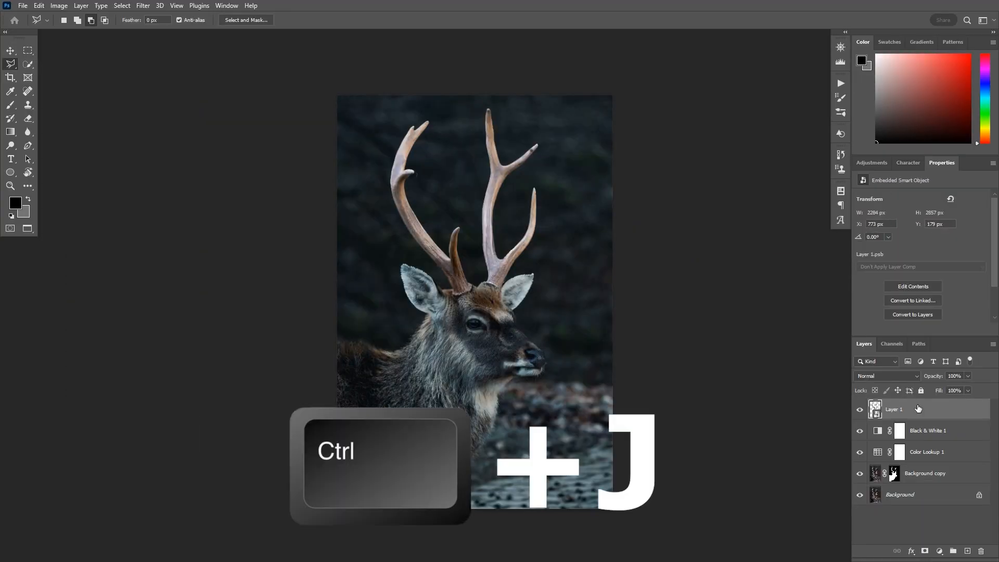
# - Duplicate the antler smart object and set the copy's blending mode to Linear Dodge (Add)
pyautogui.hotkey('ctrl', 'j')
pyautogui.click(912, 373)
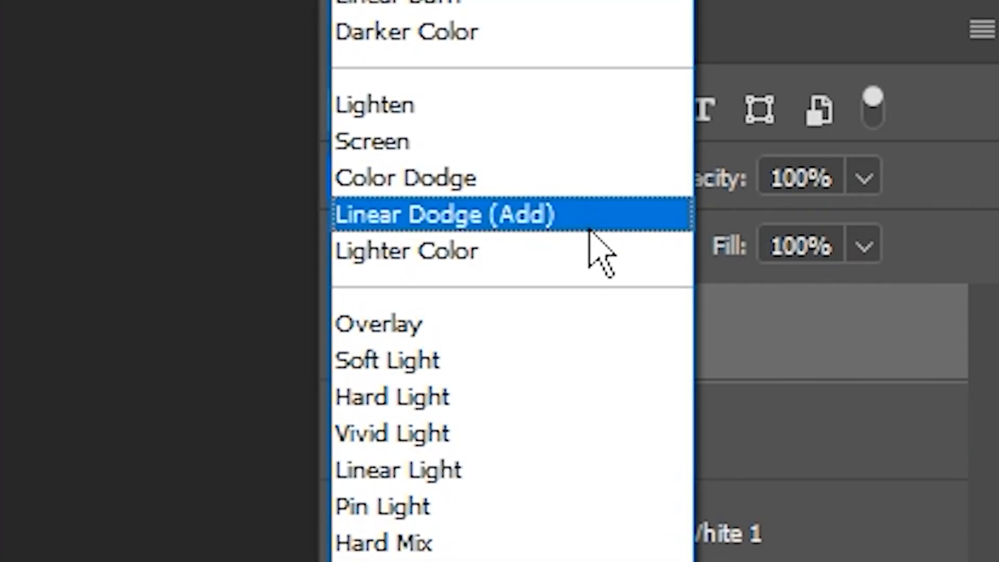
pyautogui.click(590, 227)
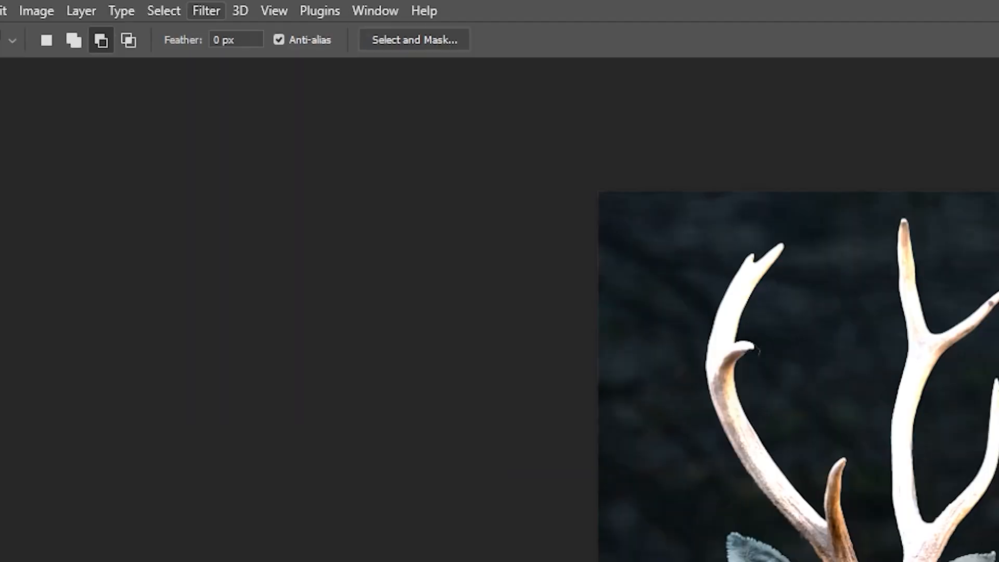
# - Apply a Gaussian Blur with a radius of 5 pixels to the Linear Dodge antler copy
pyautogui.click(152, 6)
pyautogui.moveTo(667, 467)
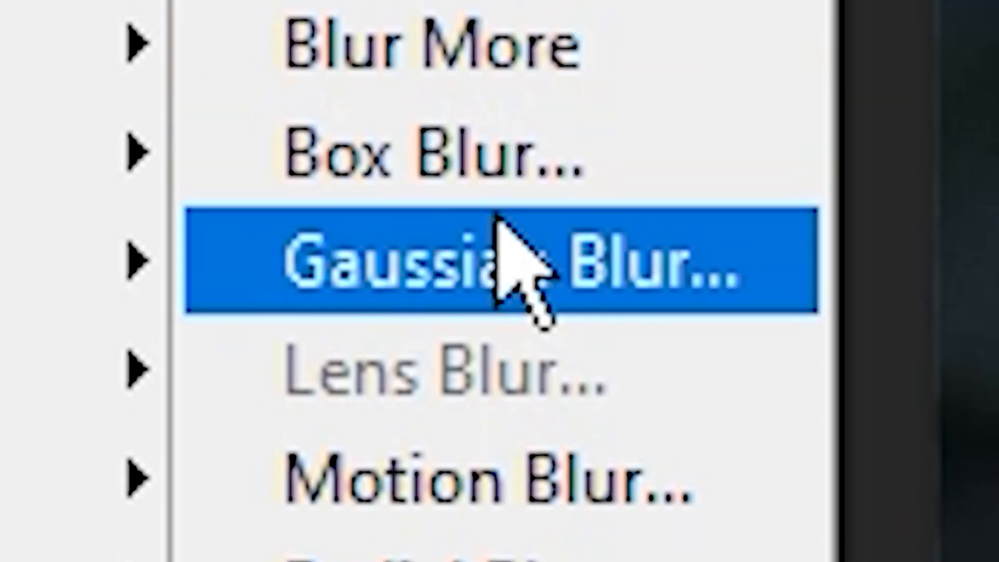
pyautogui.click(814, 561)
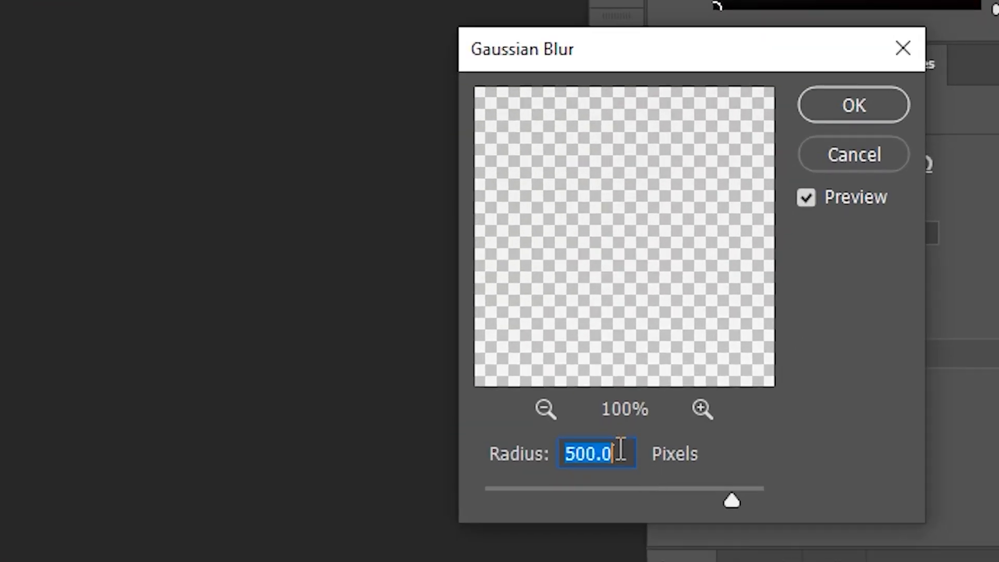
pyautogui.write('5')
pyautogui.press('Return')
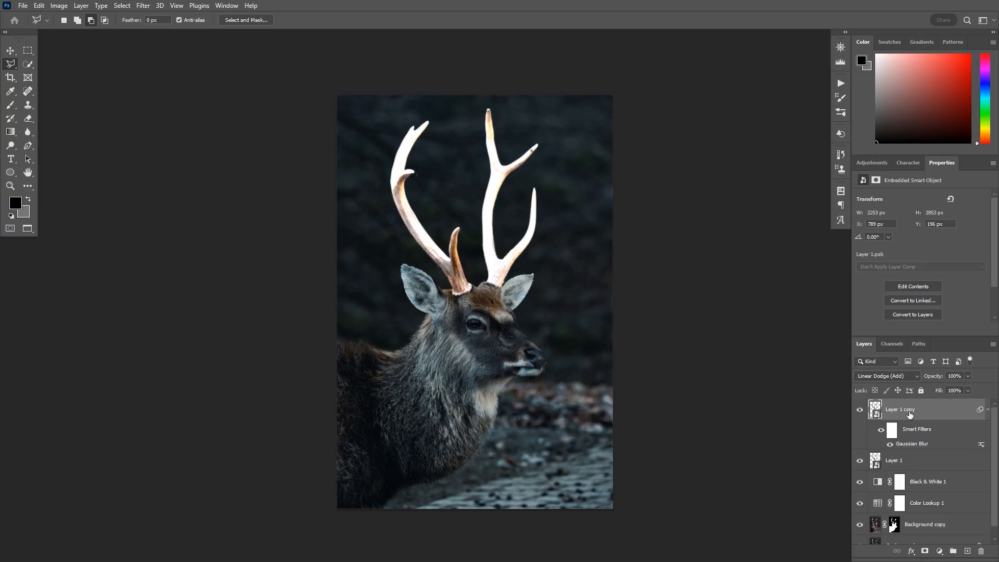
# - Duplicate Layer 1 copy and set the new copy's Gaussian Blur radius to 10 pixels
pyautogui.hotkey('ctrl', 'j')
pyautogui.doubleClick(926, 445)
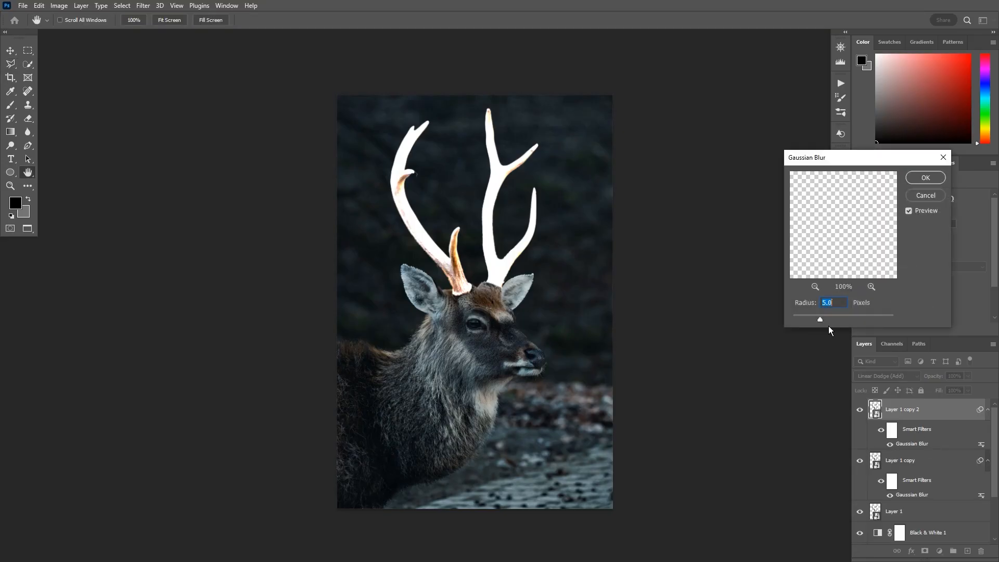
pyautogui.write('10')
pyautogui.press('Return')
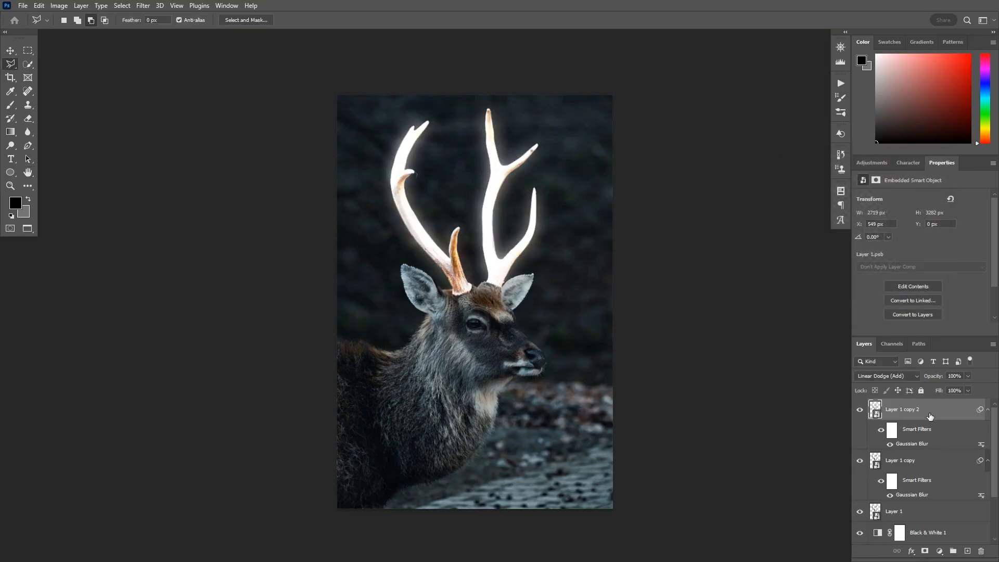
# - Duplicate Layer 1 copy 2 and set the new copy's Gaussian Blur radius to 250 pixels
pyautogui.hotkey('ctrl', 'j')
pyautogui.doubleClick(925, 444)
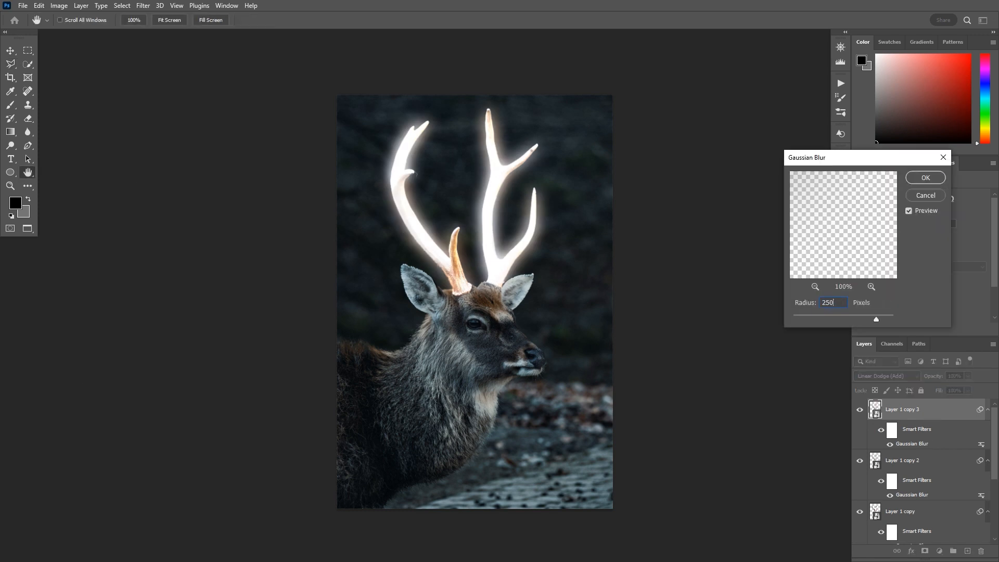
pyautogui.press('Return')
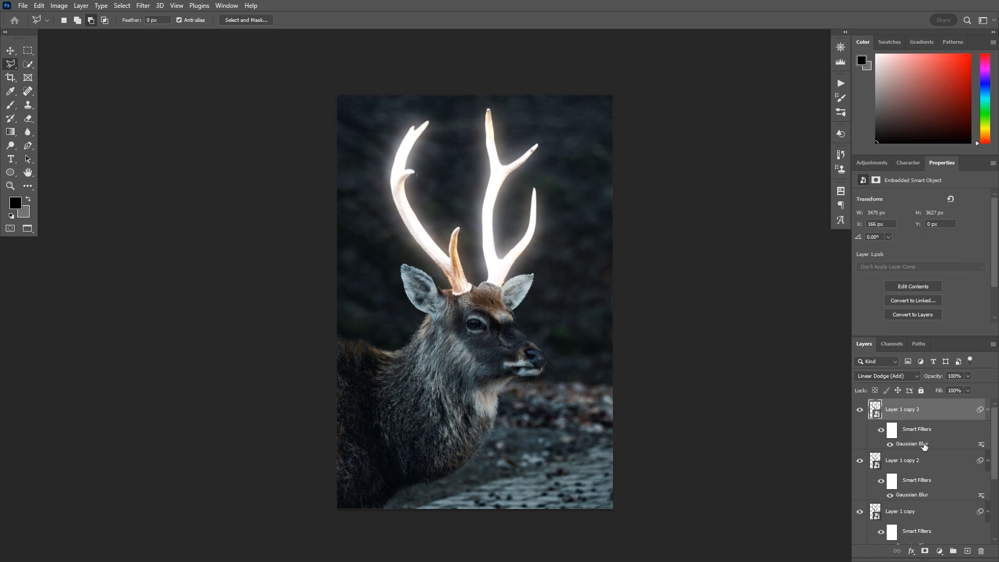
# - Duplicate Layer 1 copy 3 and set the new copy's Gaussian Blur radius to 500 pixels
pyautogui.hotkey('ctrl', 'j')
pyautogui.doubleClick(924, 445)
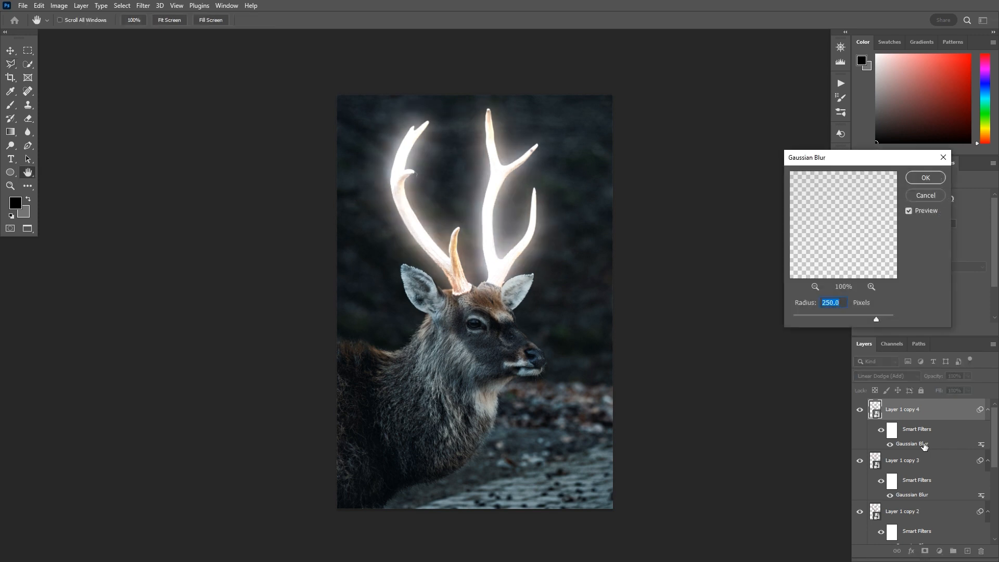
pyautogui.write('500')
pyautogui.press('Return')
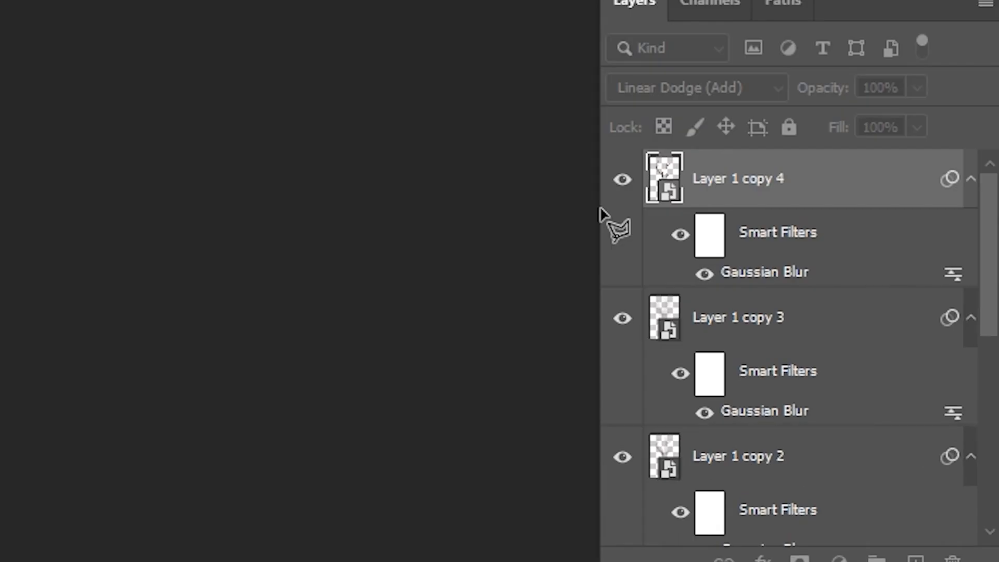
# - Group all antler layers from Layer 1 copy 4 down to Layer 1, and toggle the group's visibility to compare the glow
pyautogui.scroll(-5, 732, 116)
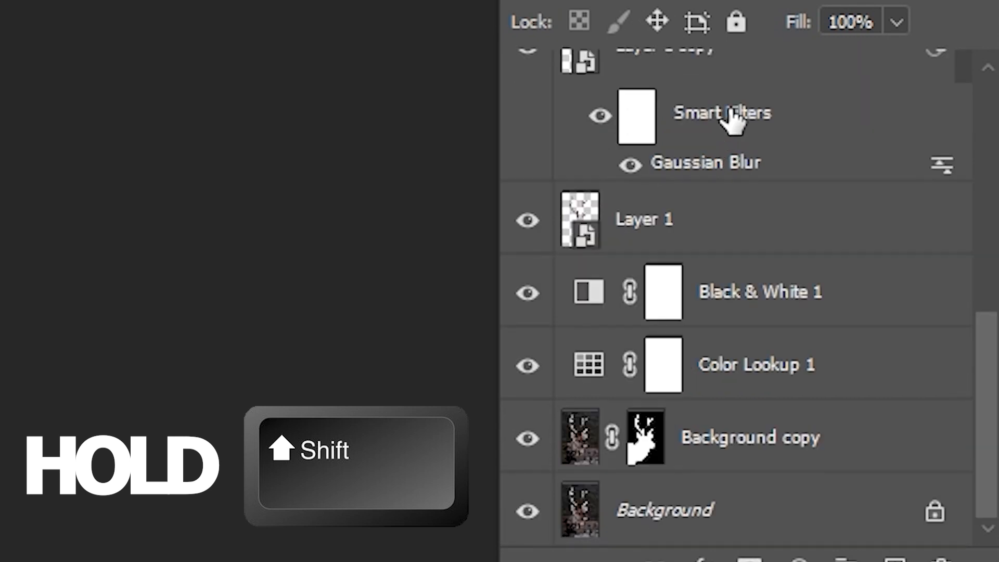
pyautogui.keyDown('shift'); pyautogui.click(723, 216); pyautogui.keyUp('shift')
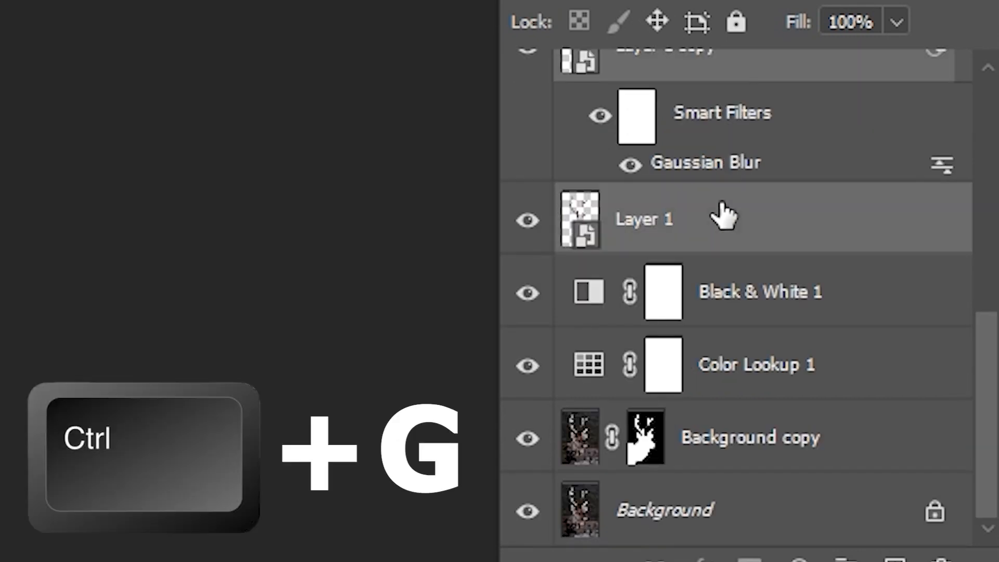
pyautogui.hotkey('ctrl', 'g')
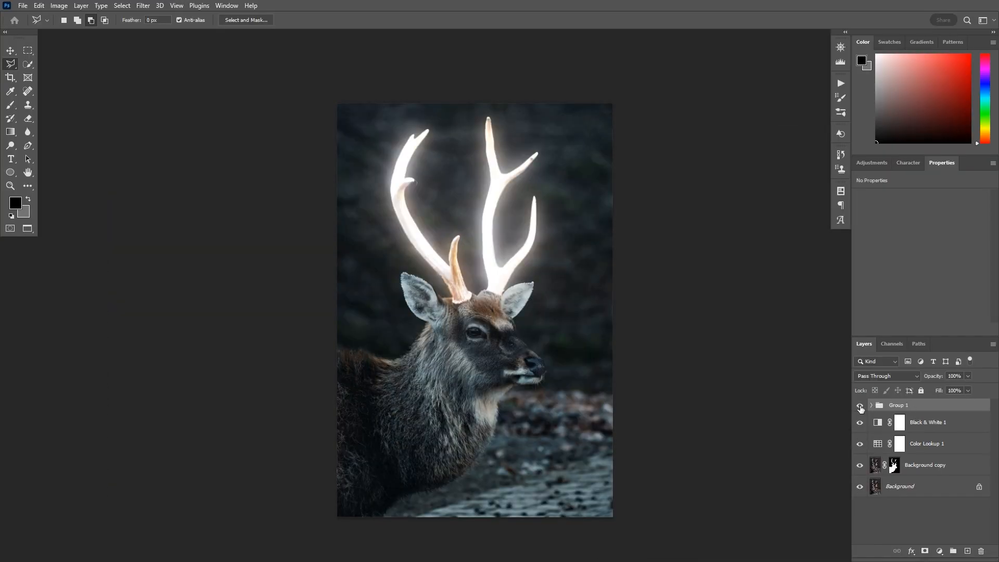
pyautogui.click(860, 407)
pyautogui.click(860, 407)
# - Add a Hue/Saturation adjustment layer above the antler group with Colorize enabled, clipped to the group
pyautogui.click(940, 551)
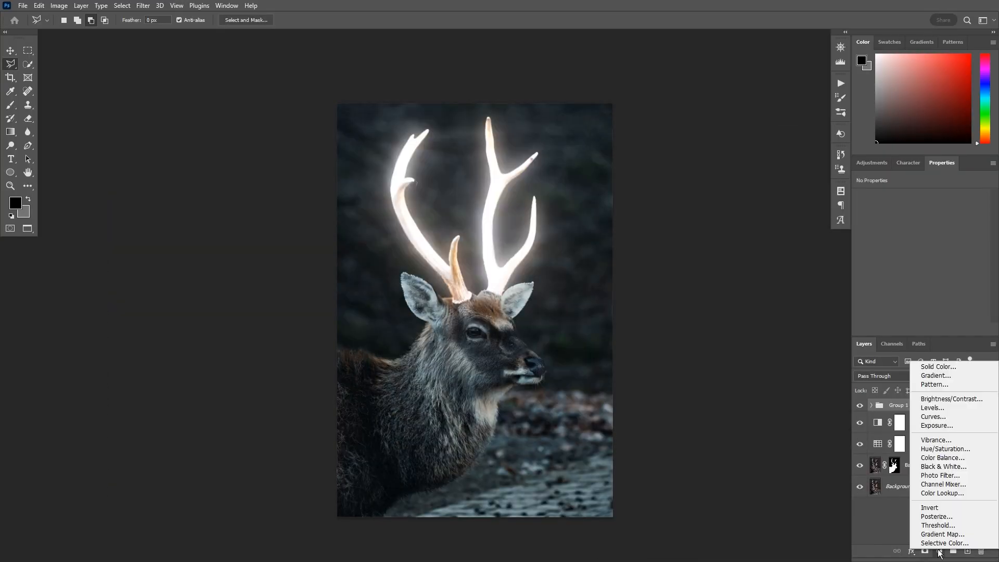
pyautogui.click(953, 448)
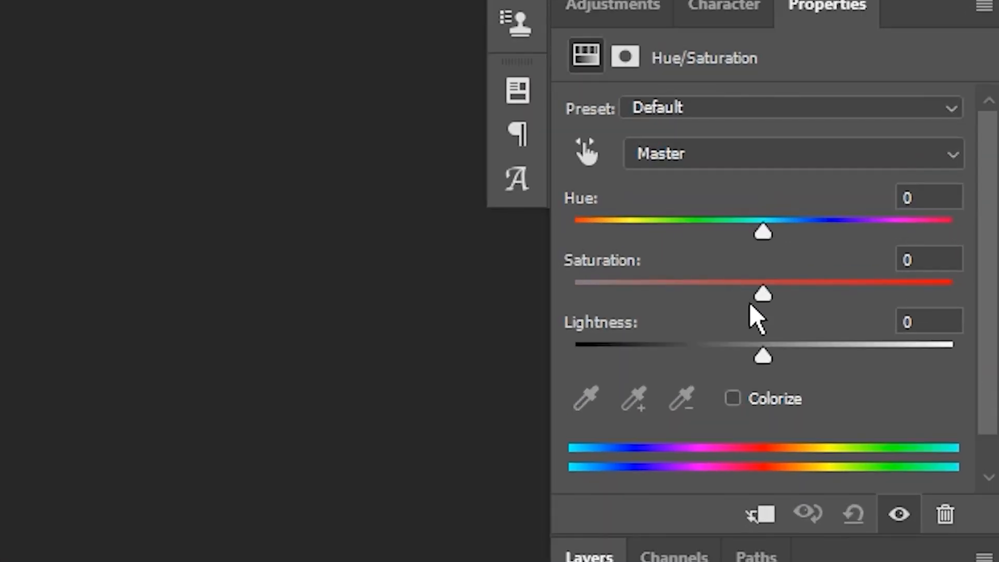
pyautogui.click(911, 292)
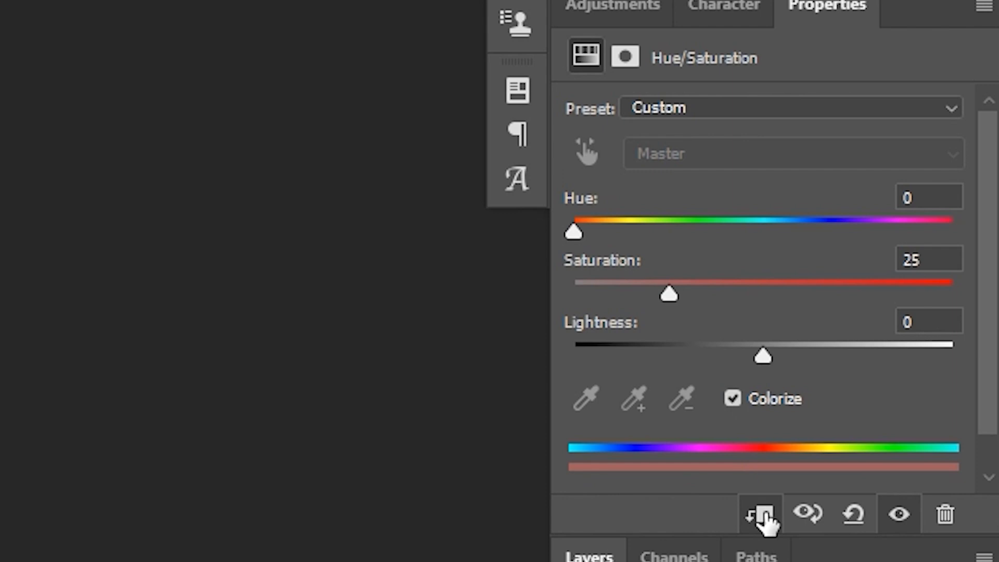
# - Set the Hue/Saturation adjustment to saturation 100 and hue 29 for an orange antler glow
pyautogui.moveTo(648, 267); pyautogui.dragTo(998, 272)
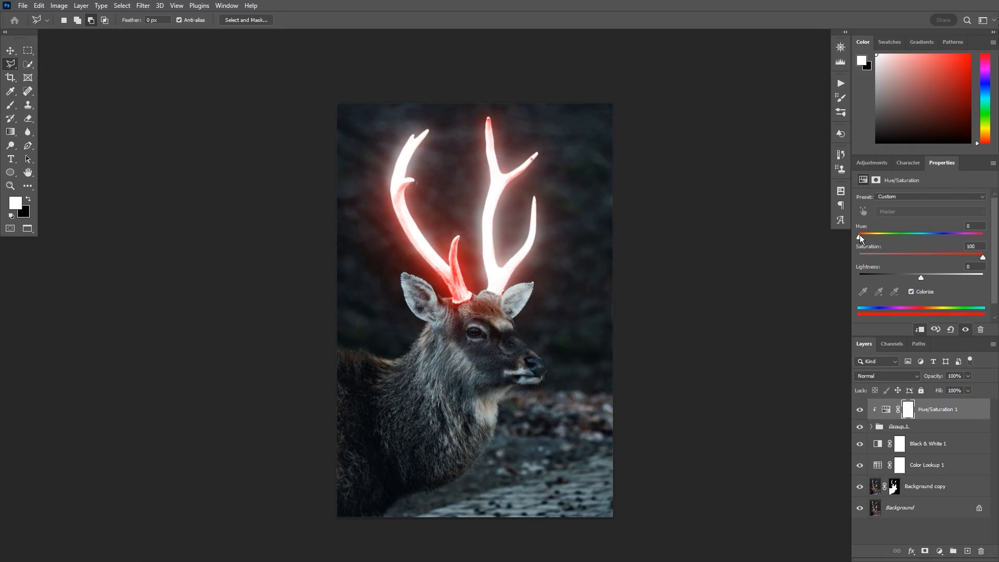
pyautogui.moveTo(861, 238)
pyautogui.mouseDown()
pyautogui.moveTo(957, 233)
pyautogui.moveTo(869, 239)
pyautogui.mouseUp()
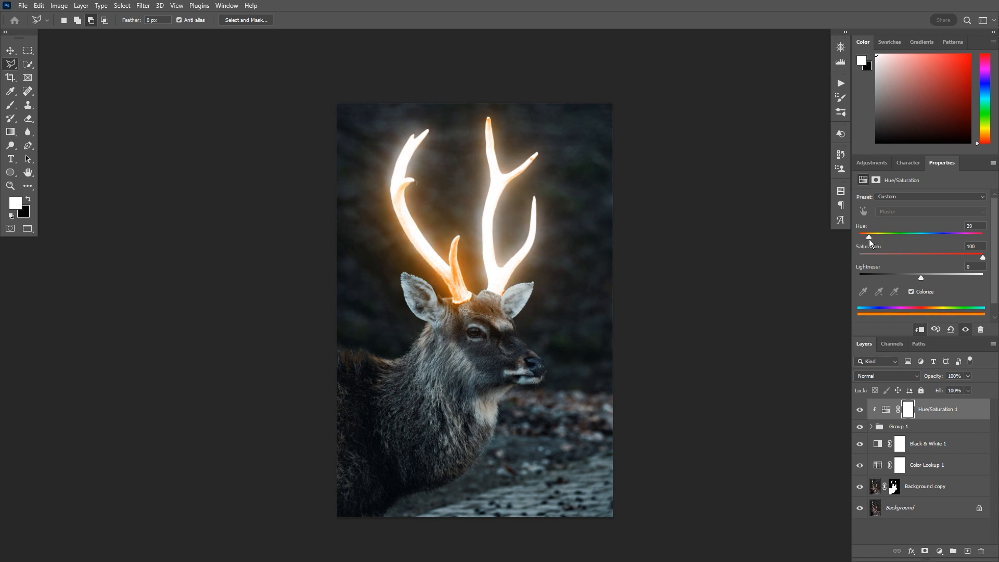
pyautogui.scroll(-2, 571, 365)
pyautogui.scroll(1, 461, 273)
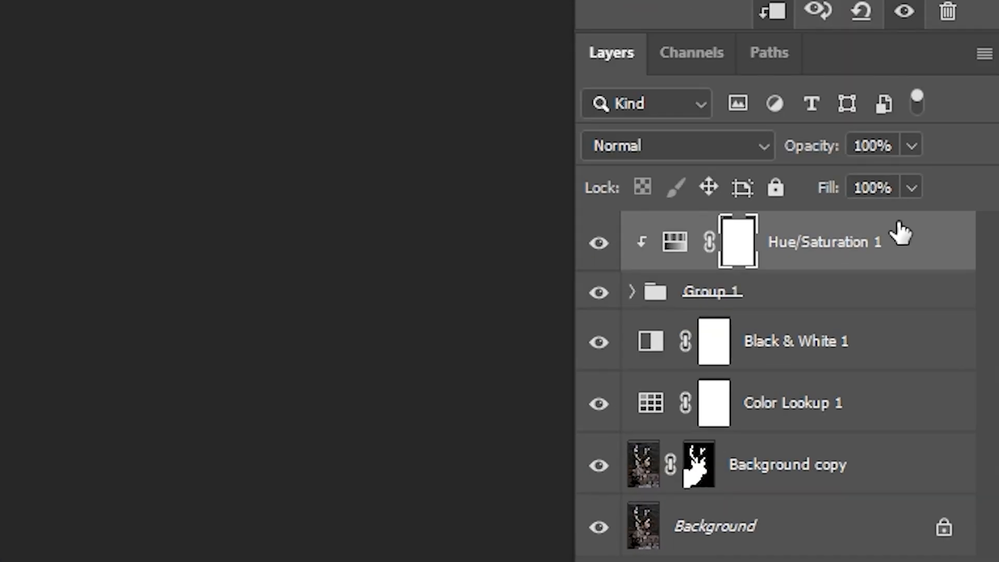
# - Duplicate the Hue/Saturation 1 adjustment, place the copy below Group 1, and invert its mask to black
pyautogui.hotkey('ctrl', 'j')
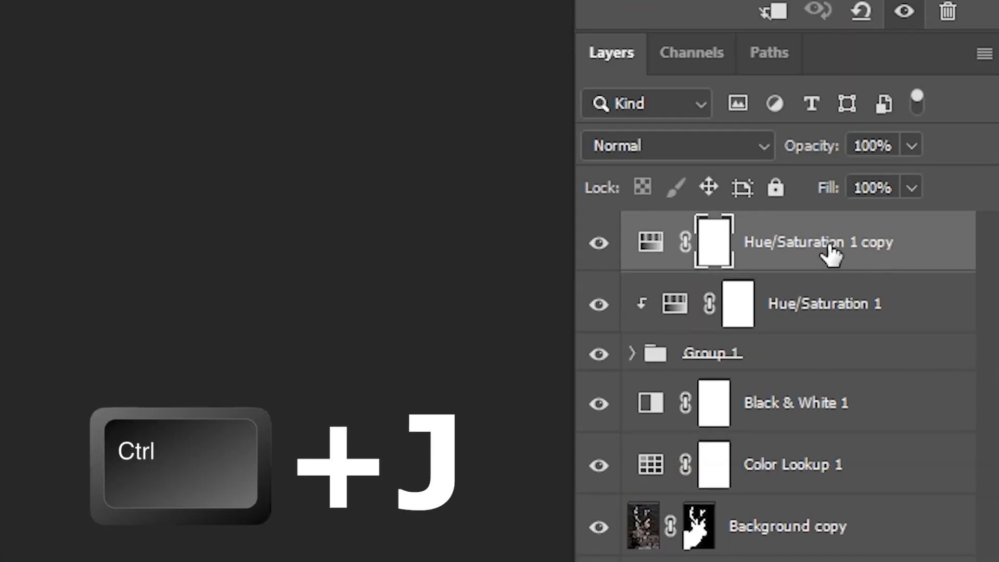
pyautogui.moveTo(833, 257); pyautogui.dragTo(741, 385)
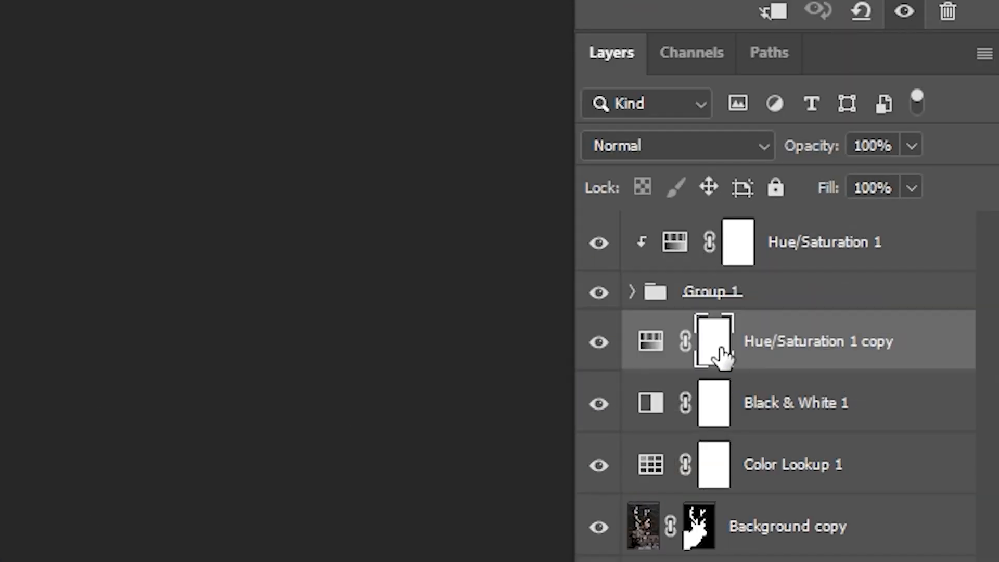
pyautogui.hotkey('ctrl', 'i')
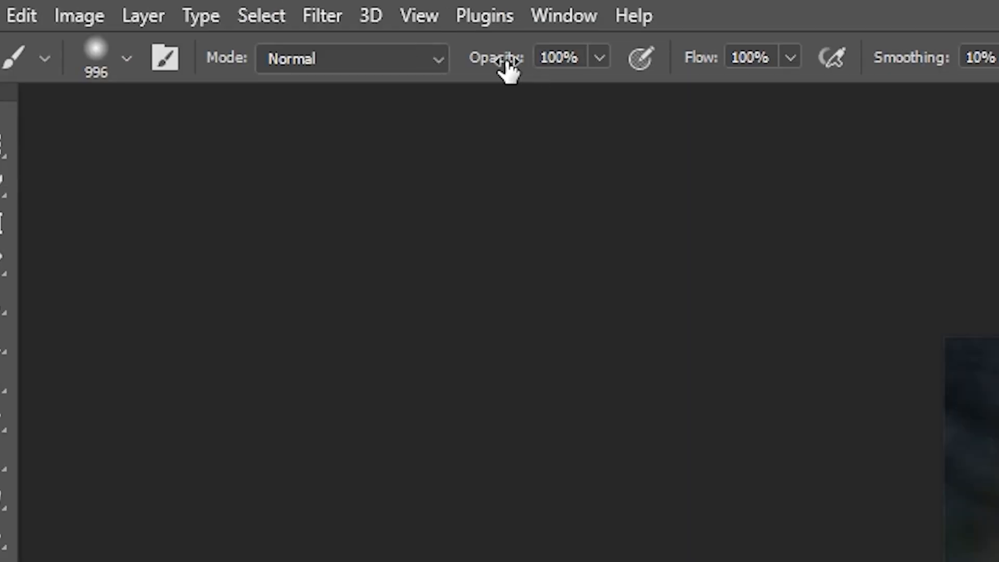
# - With a size 175 brush at 50% opacity and 30% flow, paint white on the mask over the fur and ears lit by the antlers
pyautogui.click(508, 65)
pyautogui.write('50')
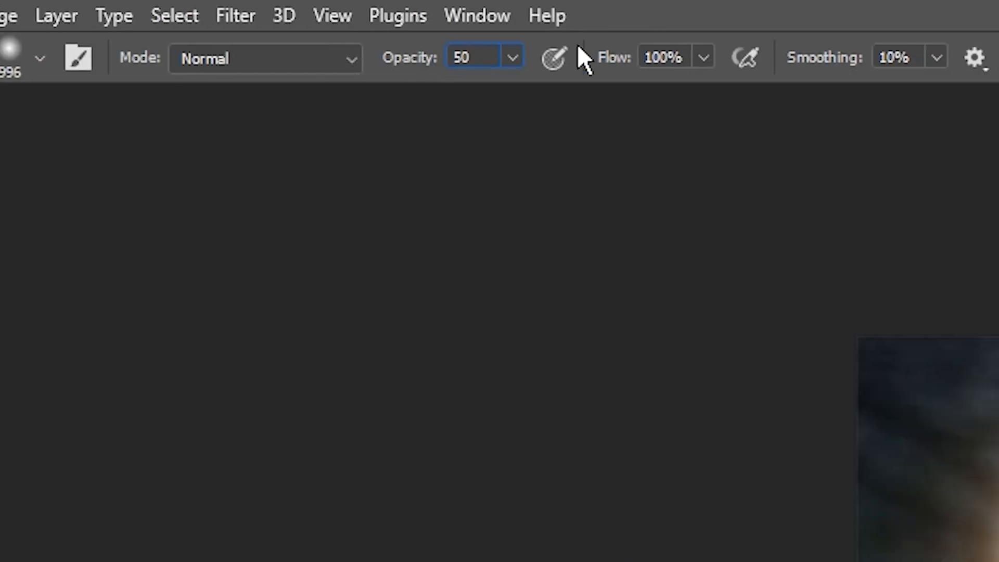
pyautogui.click(701, 57)
pyautogui.write('30')
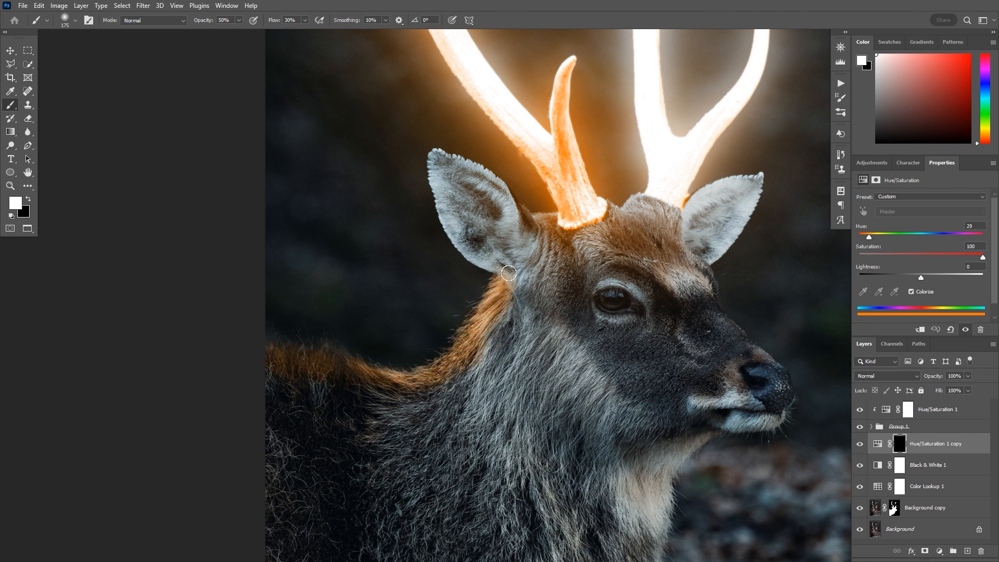
pyautogui.moveTo(568, 261); pyautogui.dragTo(499, 363)
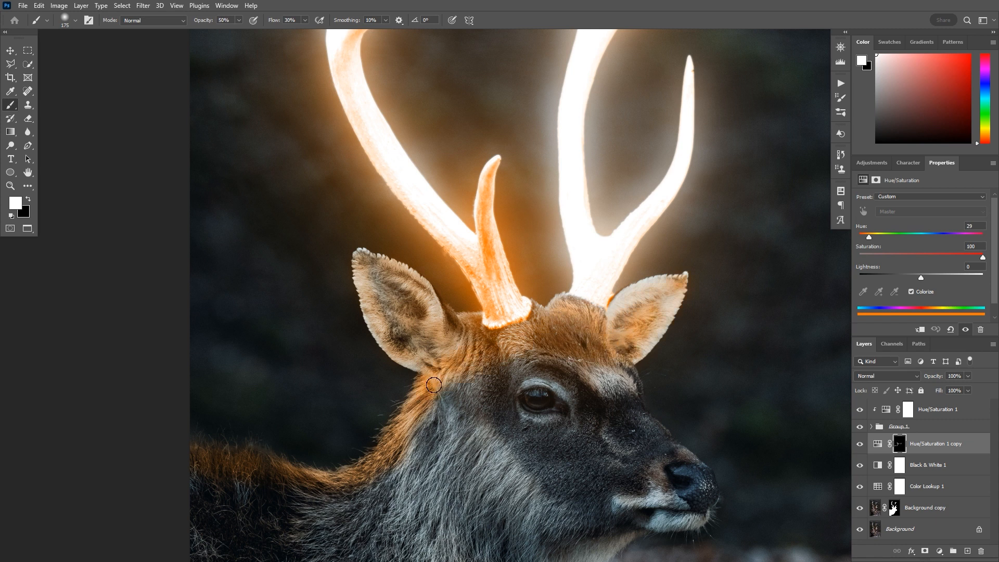
pyautogui.scroll(-5, 450, 374)
pyautogui.scroll(5, 450, 280)
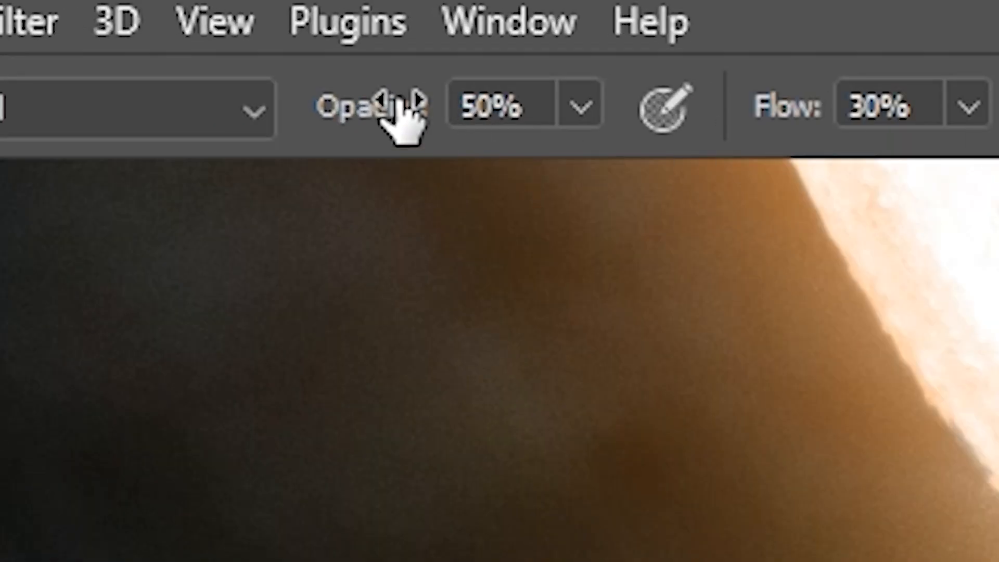
# - Soften the orange fur transitions on the mask with a size 250 brush at 20% opacity
pyautogui.moveTo(400, 104); pyautogui.dragTo(309, 101)
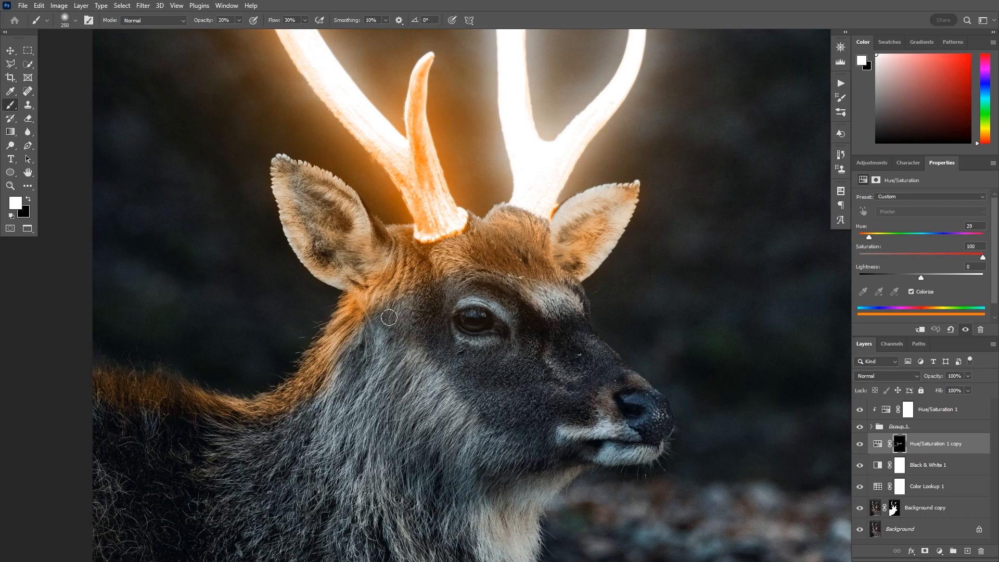
pyautogui.moveTo(351, 365)
pyautogui.mouseDown()
pyautogui.moveTo(423, 292)
pyautogui.moveTo(245, 380)
pyautogui.mouseUp()
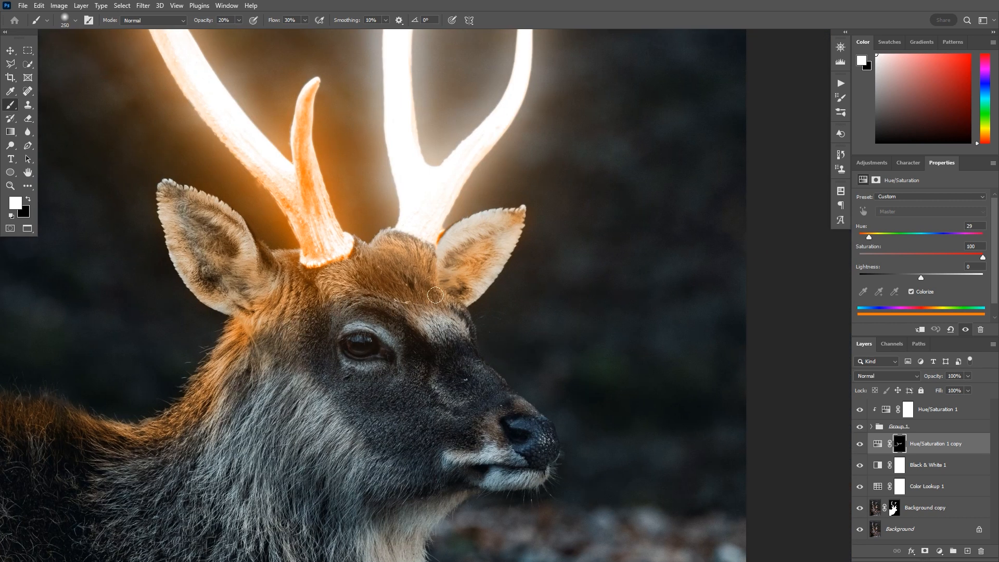
# - Lower the opacity of the Hue/Saturation 1 copy layer to 35%
pyautogui.hotkey('ctrl', '0')
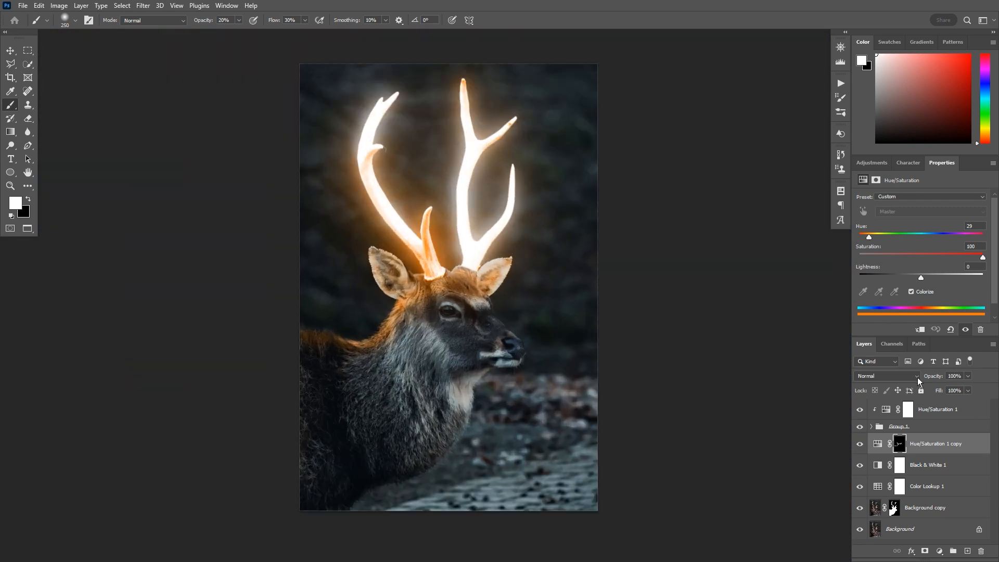
pyautogui.moveTo(919, 380)
pyautogui.mouseDown()
pyautogui.moveTo(936, 379)
pyautogui.moveTo(912, 378)
pyautogui.mouseUp()
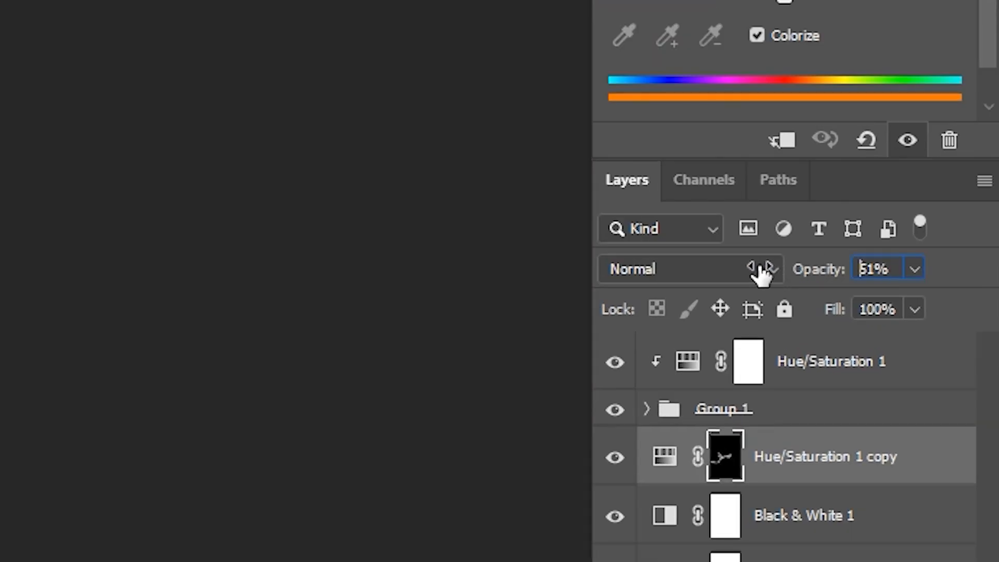
pyautogui.moveTo(760, 268); pyautogui.dragTo(759, 266)
pyautogui.moveTo(841, 276); pyautogui.dragTo(808, 279)
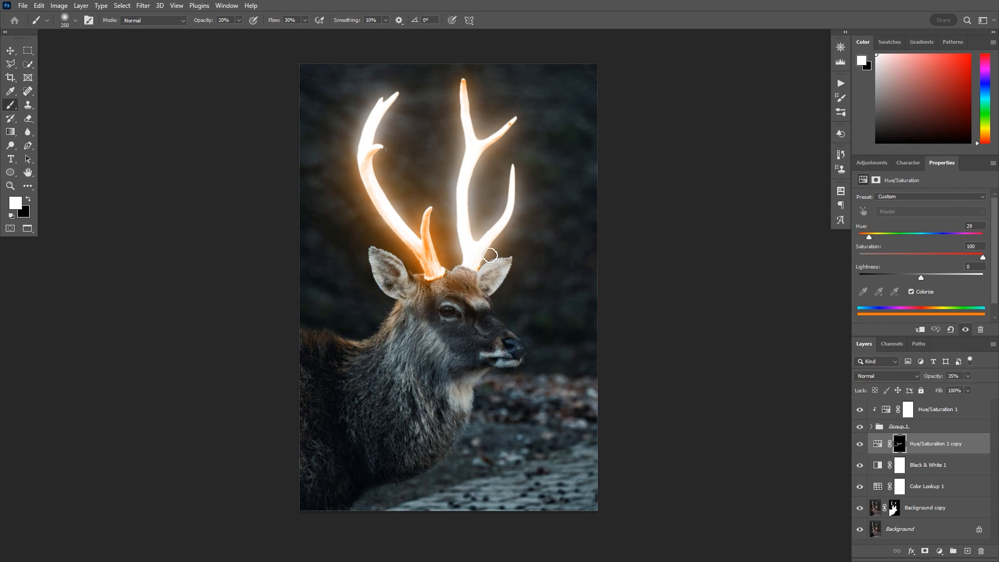
pyautogui.hotkey('ctrl', '0')
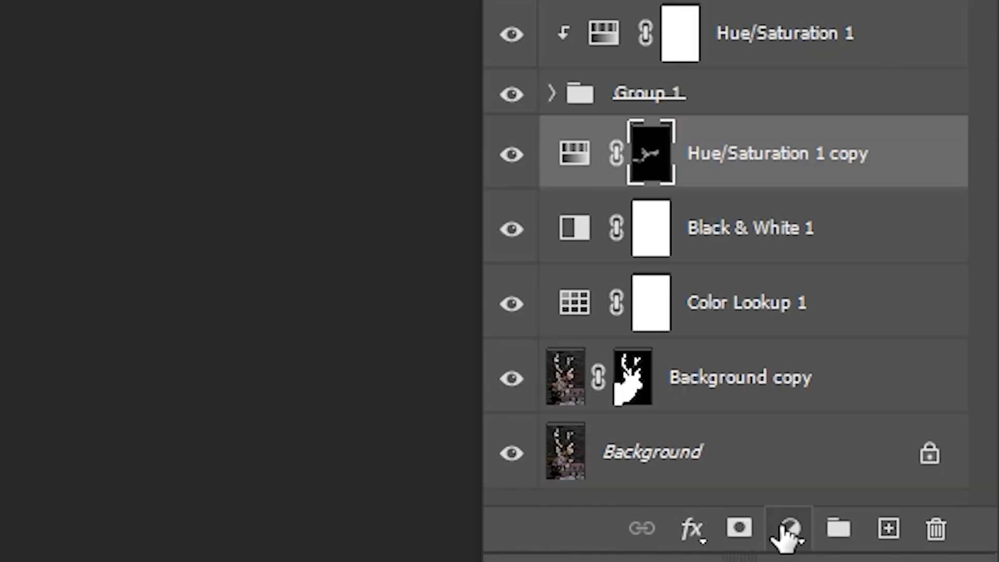
# - Add a Curves adjustment layer below Group 1, pull the curve down in the shadows, and invert its mask to black
pyautogui.click(939, 551)
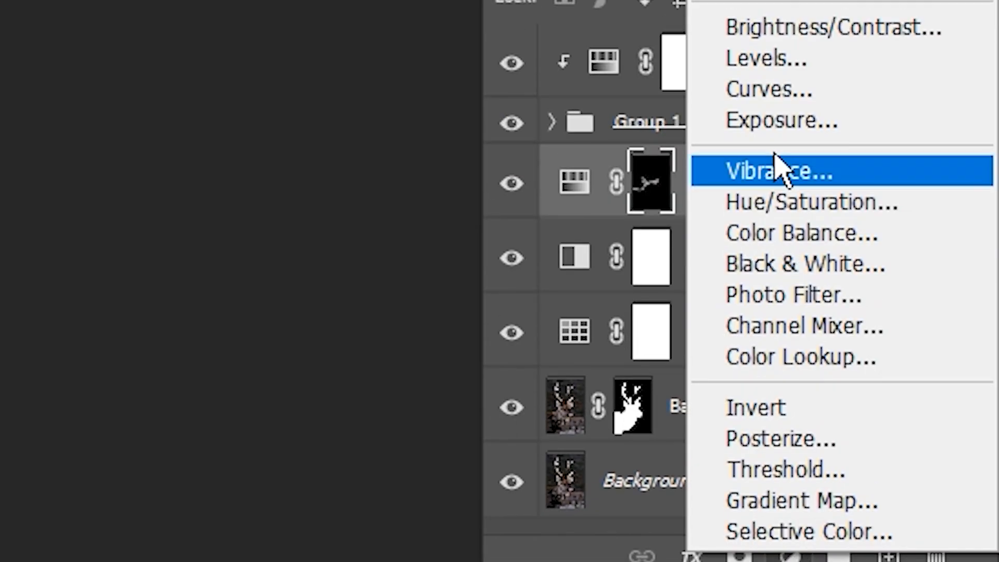
pyautogui.click(773, 91)
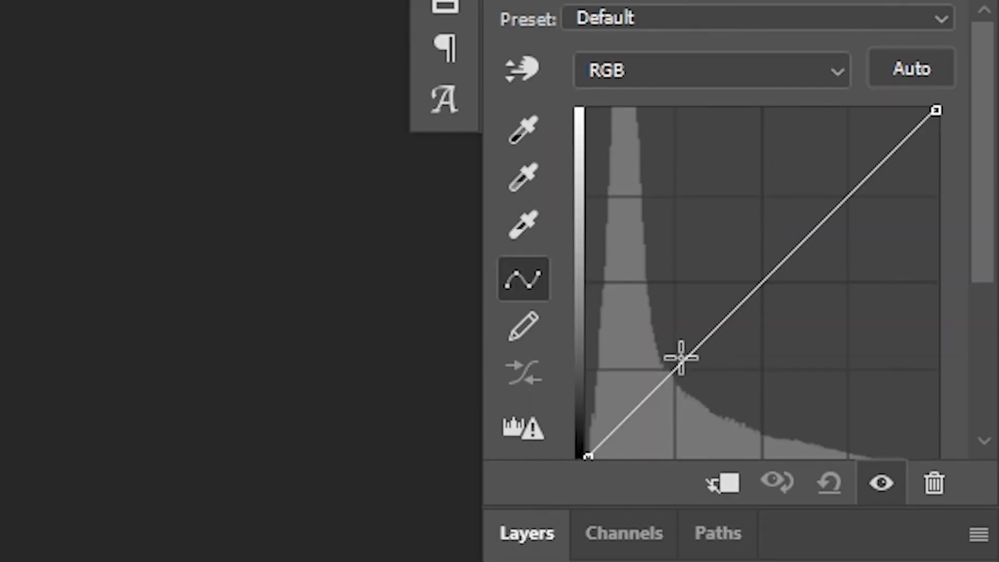
pyautogui.moveTo(681, 357); pyautogui.dragTo(699, 387)
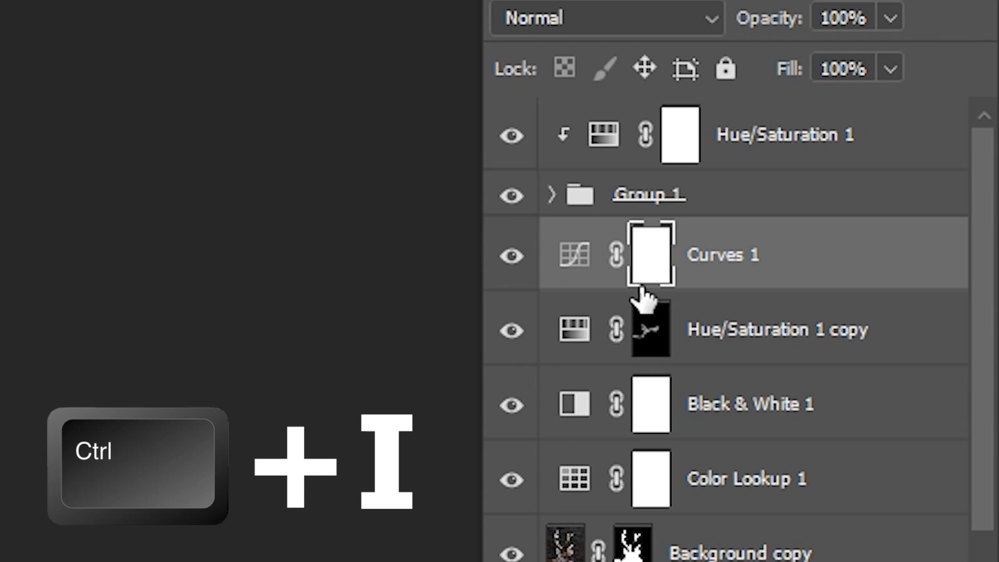
pyautogui.hotkey('ctrl', 'i')
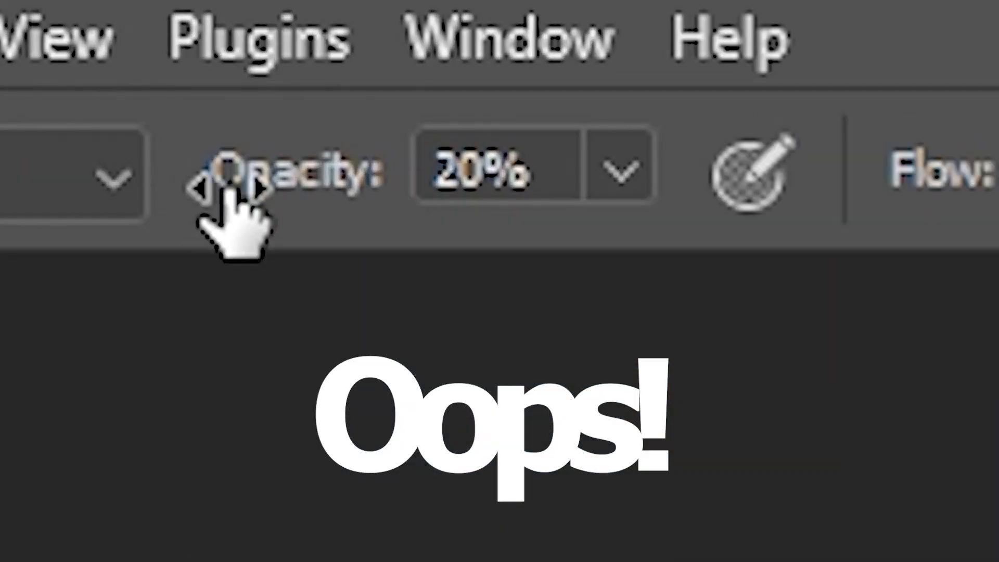
# - Paint white on the Curves mask over the deer's chest and lower body using a size 1100 brush at 100% opacity and flow
pyautogui.moveTo(286, 190); pyautogui.dragTo(989, 191)
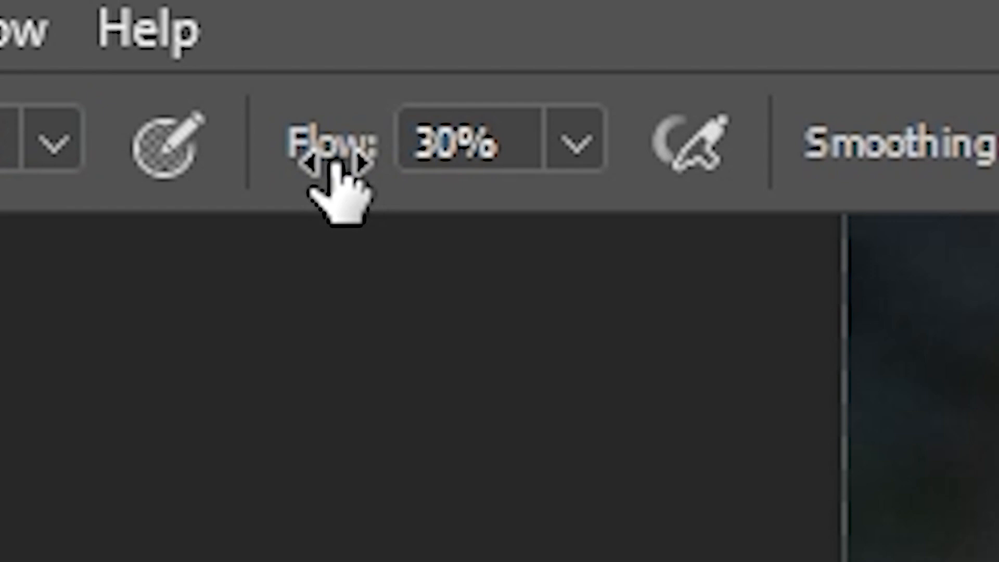
pyautogui.moveTo(335, 172); pyautogui.dragTo(979, 224)
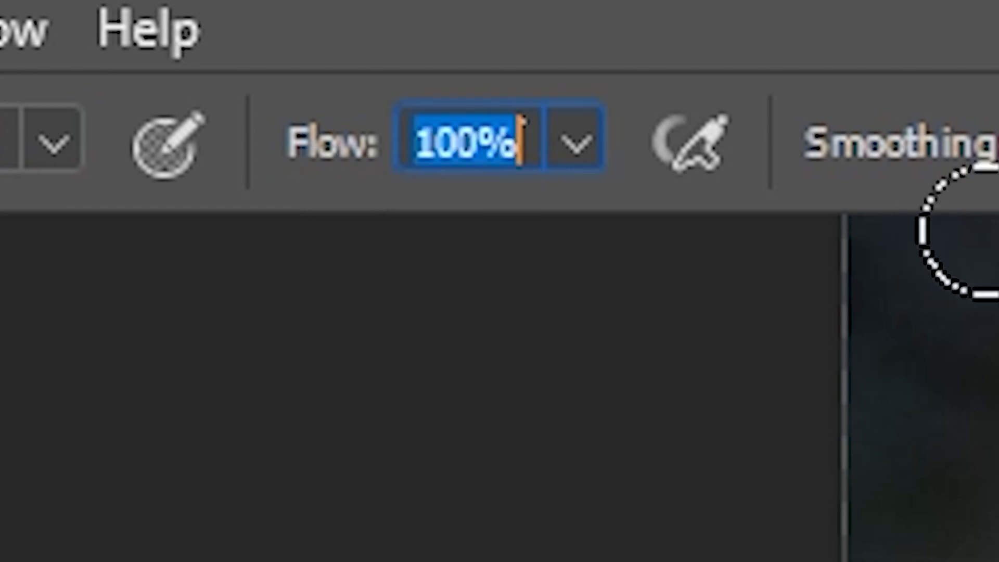
pyautogui.moveTo(454, 337); pyautogui.dragTo(420, 373)
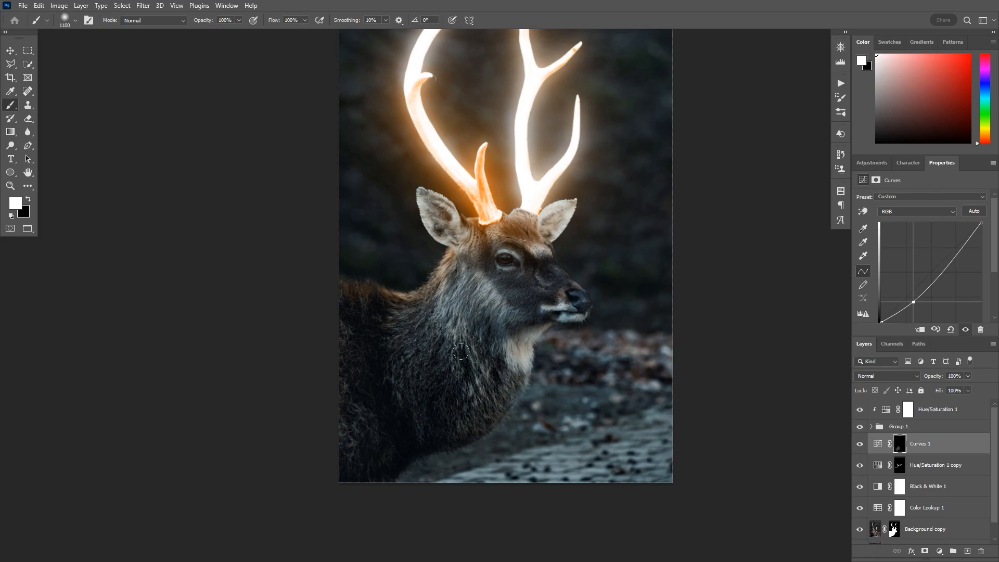
pyautogui.moveTo(485, 325)
pyautogui.mouseDown()
pyautogui.moveTo(489, 317)
pyautogui.moveTo(370, 382)
pyautogui.moveTo(494, 292)
pyautogui.moveTo(457, 317)
pyautogui.mouseUp()
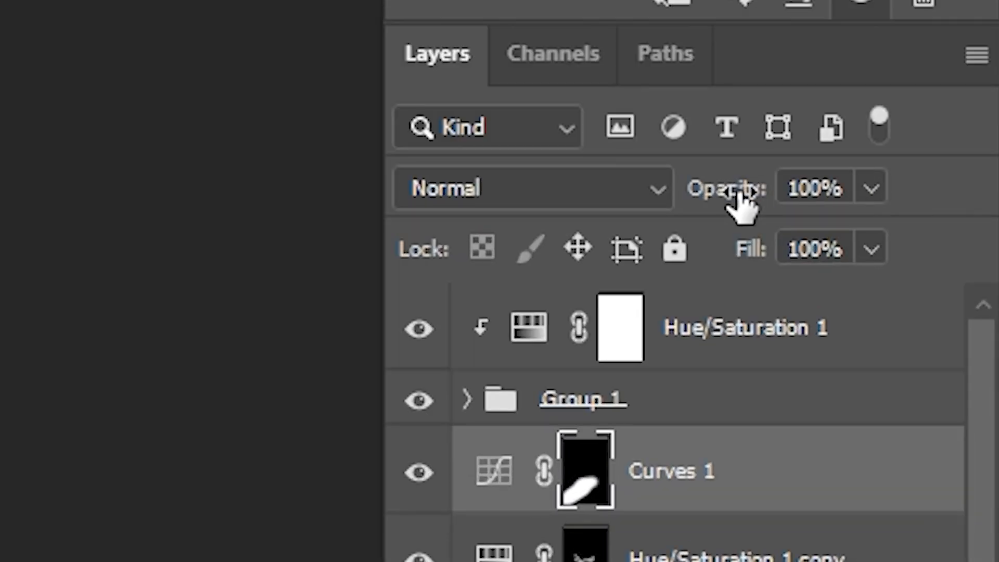
# - Lower the Curves 1 layer's opacity to 60%
pyautogui.moveTo(742, 205); pyautogui.dragTo(673, 203)
pyautogui.hotkey('ctrl', '-')
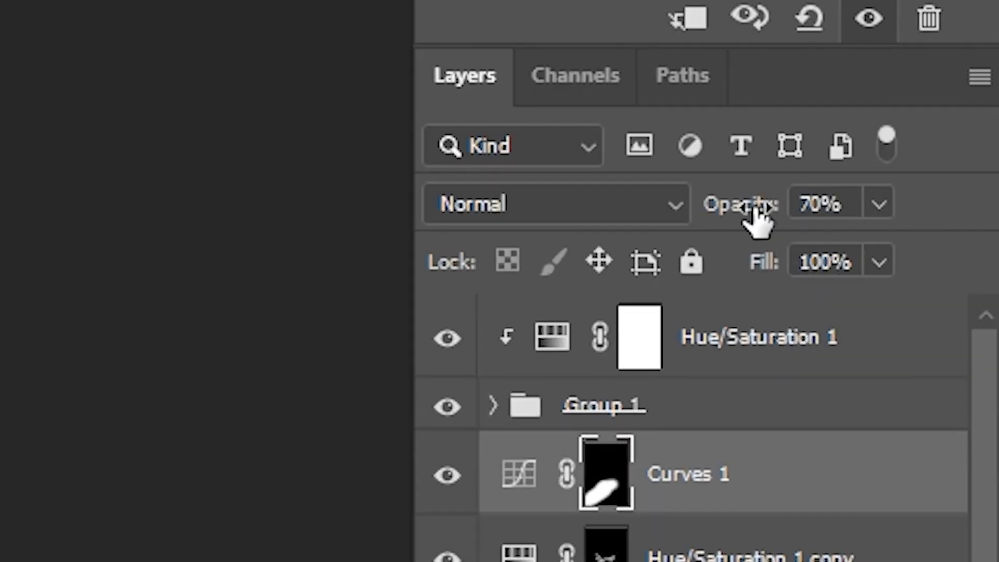
pyautogui.moveTo(758, 213); pyautogui.dragTo(736, 207)
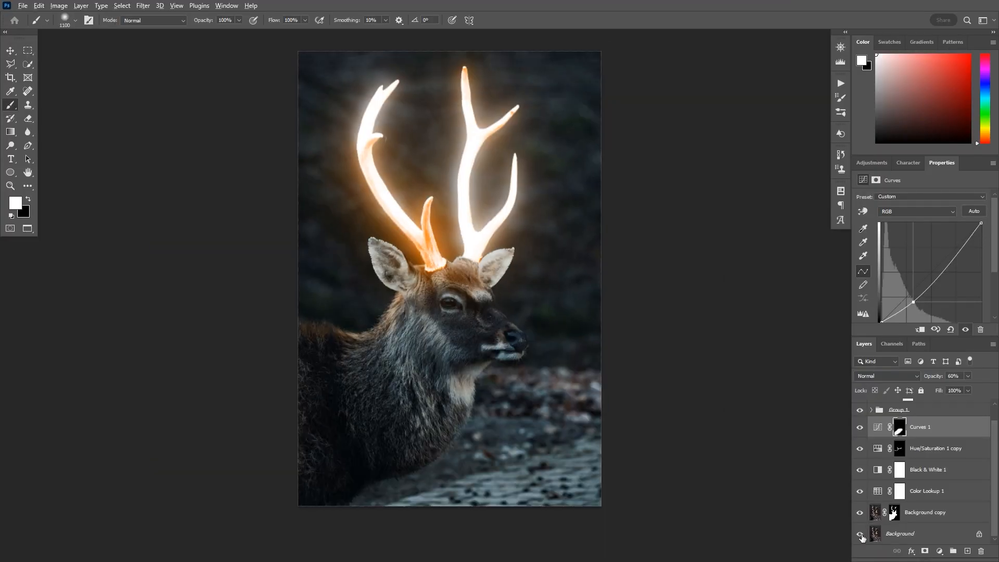
# - Compare the edited image with the original by repeatedly isolating the Background layer and restoring all layers
pyautogui.keyDown('alt'); pyautogui.click(861, 535); pyautogui.keyUp('alt')
pyautogui.keyDown('alt'); pyautogui.click(861, 535); pyautogui.keyUp('alt')
pyautogui.keyDown('alt'); pyautogui.click(861, 535); pyautogui.keyUp('alt')
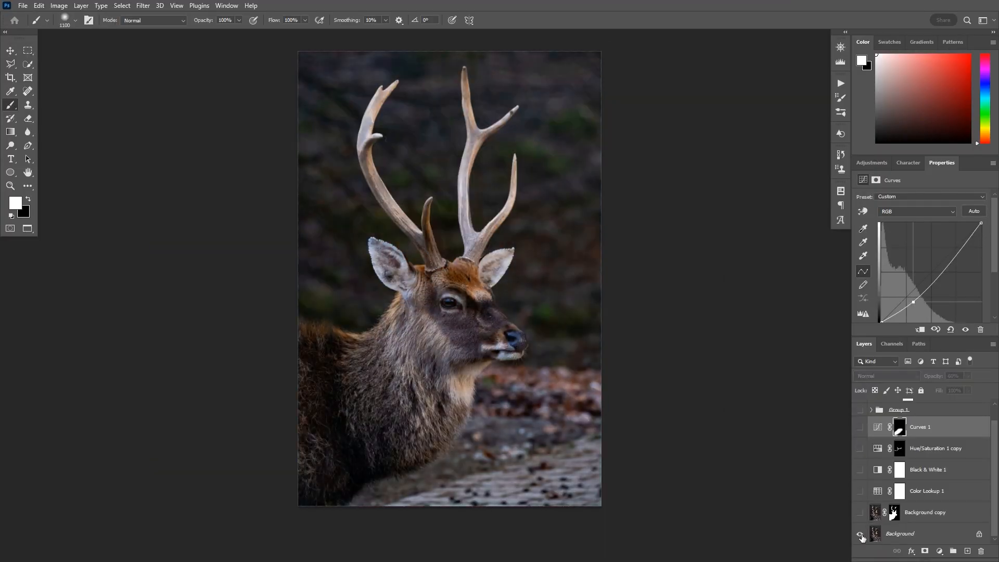
pyautogui.keyDown('alt'); pyautogui.click(861, 535); pyautogui.keyUp('alt')
pyautogui.keyDown('alt'); pyautogui.click(861, 535); pyautogui.keyUp('alt')
pyautogui.keyDown('alt'); pyautogui.click(861, 535); pyautogui.keyUp('alt')
pyautogui.keyDown('alt'); pyautogui.click(860, 535); pyautogui.keyUp('alt')
pyautogui.keyDown('alt'); pyautogui.click(860, 535); pyautogui.keyUp('alt')
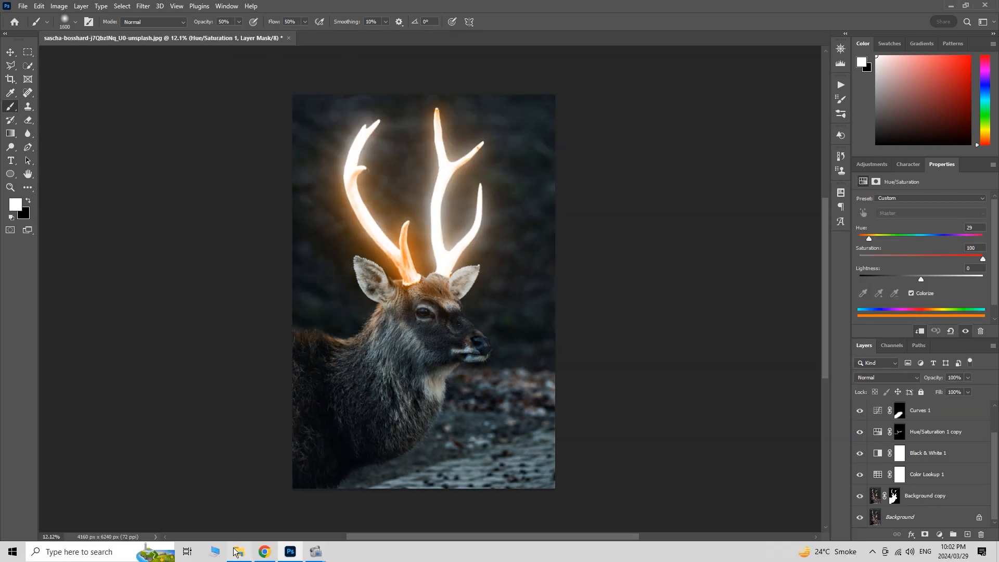
# - Place the starry night sky image into the document, enlarge it to about 80%, and move it up over the antlers
pyautogui.click(239, 552)
pyautogui.moveTo(117, 128); pyautogui.dragTo(441, 187)
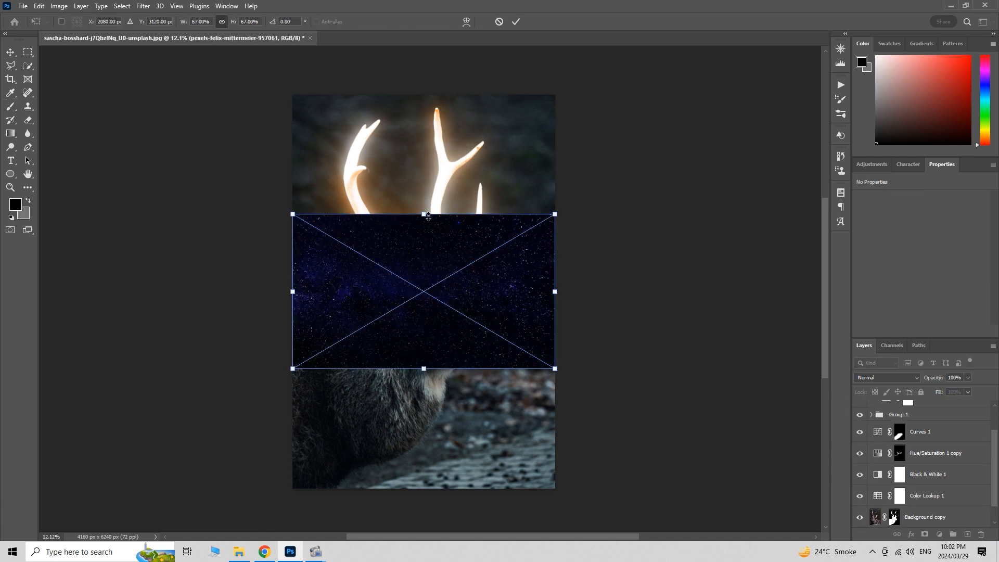
pyautogui.moveTo(429, 216); pyautogui.dragTo(427, 198)
pyautogui.moveTo(437, 237); pyautogui.dragTo(433, 139)
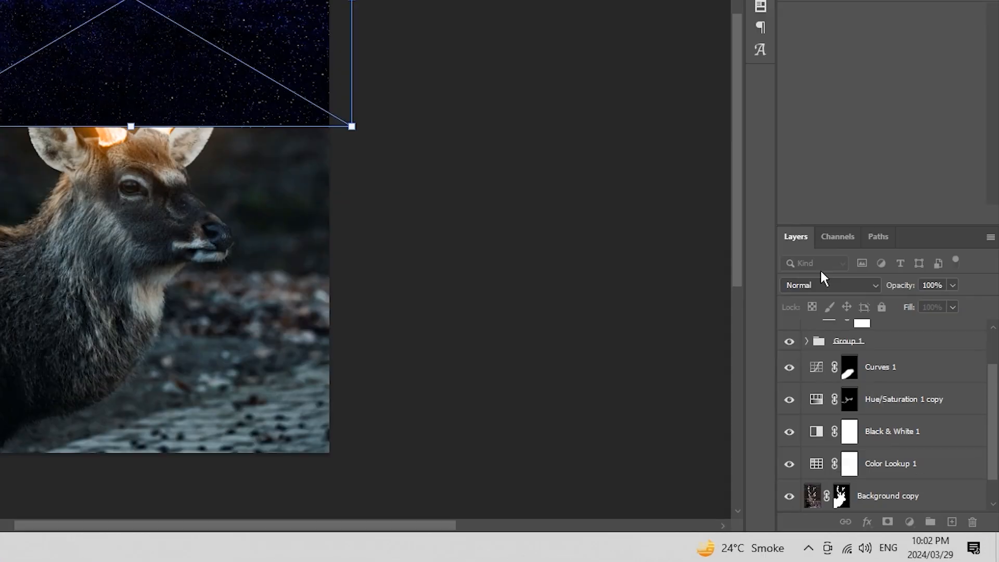
# - Blend the starry sky layer in Screen mode, align it to the photo's upper edge, stretch it slightly downward, and commit the placement
pyautogui.click(822, 285)
pyautogui.click(843, 276)
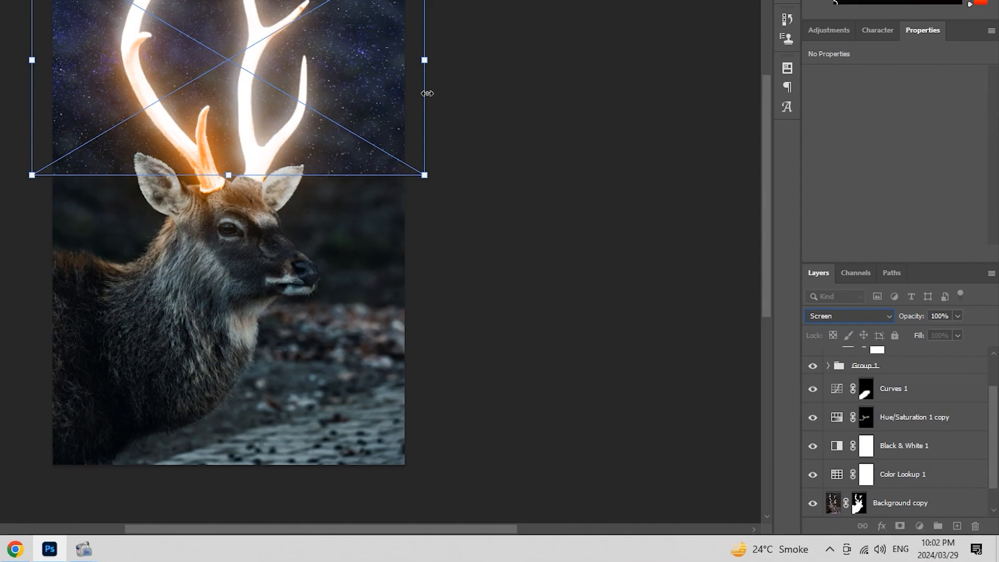
pyautogui.moveTo(463, 133); pyautogui.dragTo(463, 140)
pyautogui.moveTo(424, 107); pyautogui.dragTo(424, 96)
pyautogui.moveTo(459, 143); pyautogui.dragTo(459, 144)
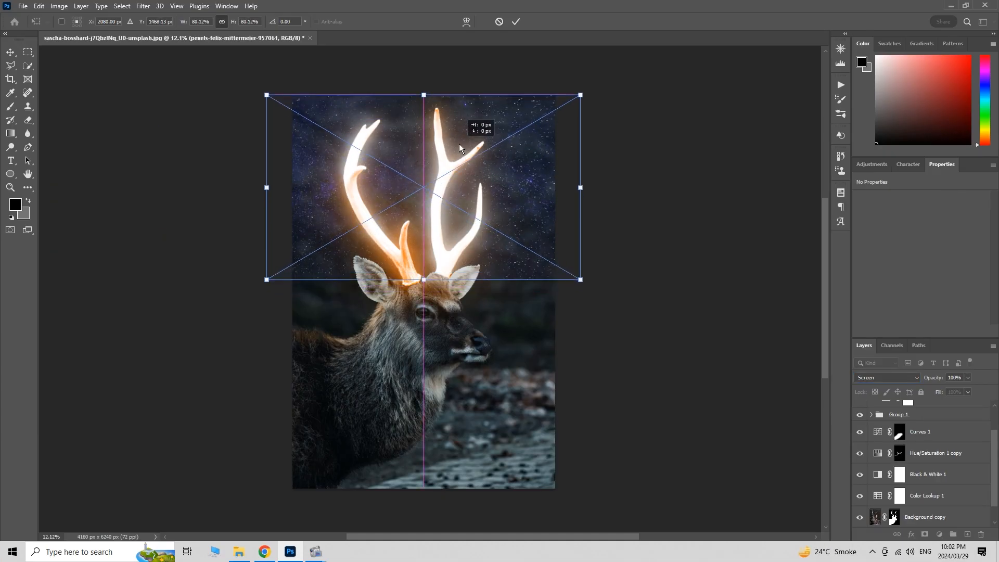
pyautogui.moveTo(423, 281); pyautogui.dragTo(424, 287)
pyautogui.press('Return')
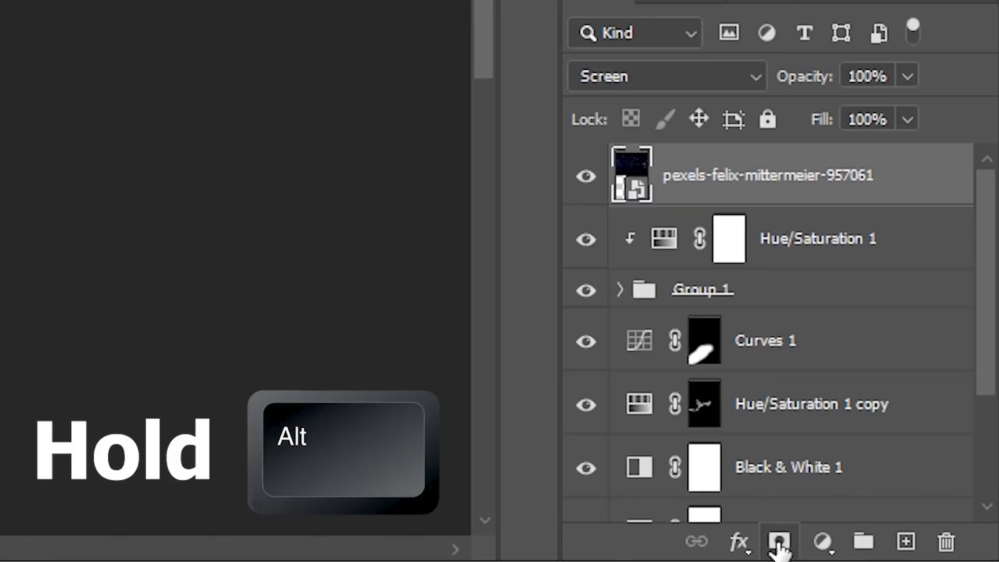
# - Add a black mask to the starry sky layer and paint white around the antlers with a size 1100 brush at 50% opacity and flow
pyautogui.keyDown('alt'); pyautogui.click(779, 544); pyautogui.keyUp('alt')
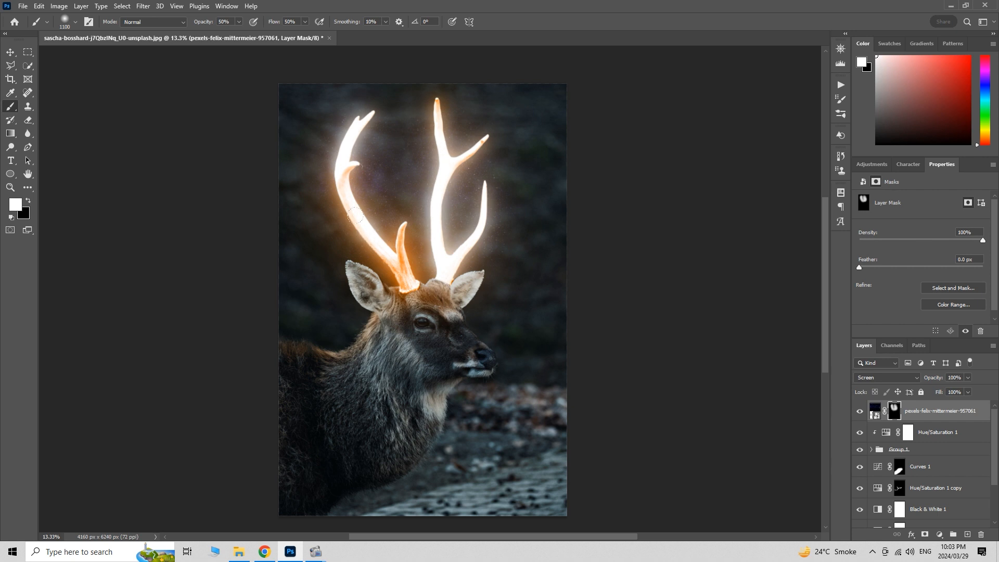
pyautogui.moveTo(356, 215); pyautogui.dragTo(363, 221)
# - Shrink the brush to size 500 and swap the foreground to black and back to white for refining the star mask
pyautogui.press('x')
pyautogui.press('[')
pyautogui.press('[')
pyautogui.press('[')
pyautogui.press('[')
pyautogui.press('[')
pyautogui.press('[')
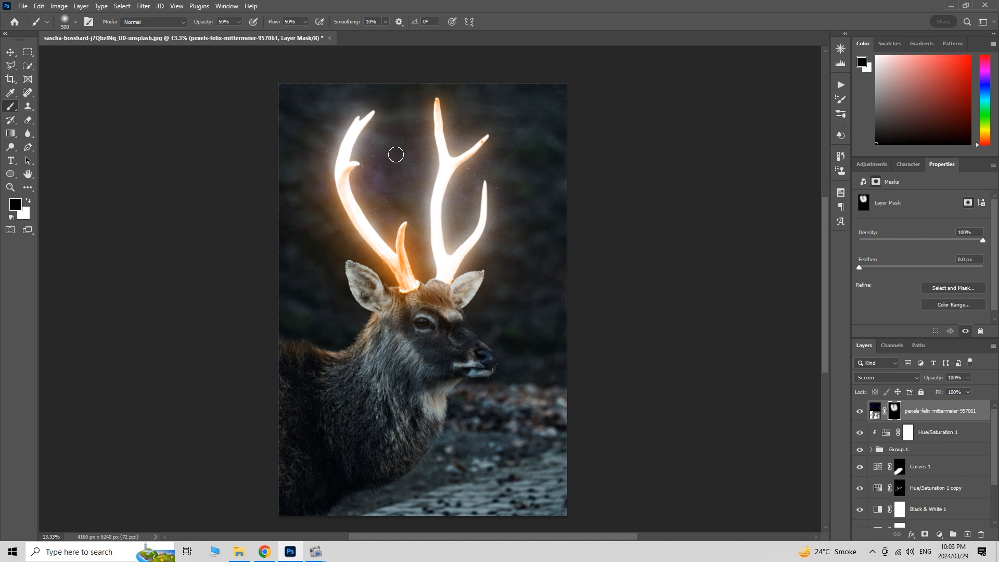
pyautogui.scroll(-2, 647, 279)
pyautogui.press('x')
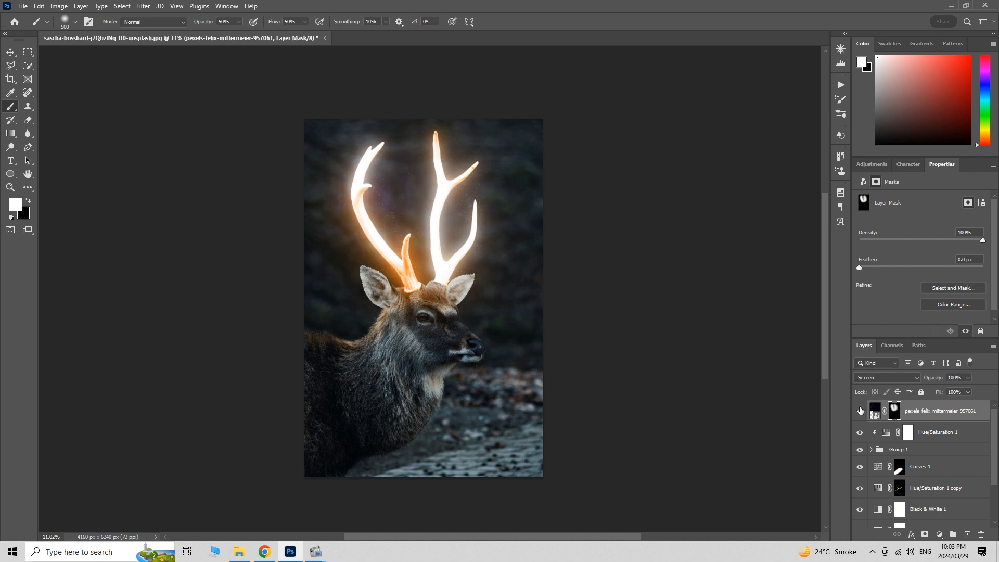
# - Compare the finished starry antler glow with the original photo by isolating the Background layer and restoring the rest
pyautogui.scroll(-2, 880, 465)
pyautogui.keyDown('alt'); pyautogui.click(861, 517); pyautogui.keyUp('alt')
pyautogui.keyDown('alt'); pyautogui.click(860, 517); pyautogui.keyUp('alt')
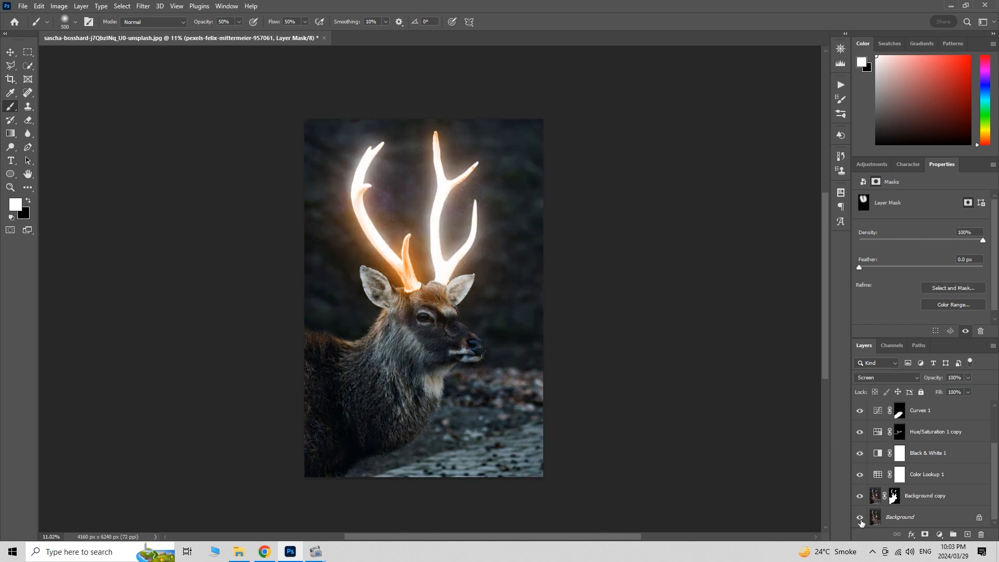
pyautogui.keyDown('alt'); pyautogui.click(860, 517); pyautogui.keyUp('alt')
pyautogui.keyDown('alt'); pyautogui.click(860, 518); pyautogui.keyUp('alt')
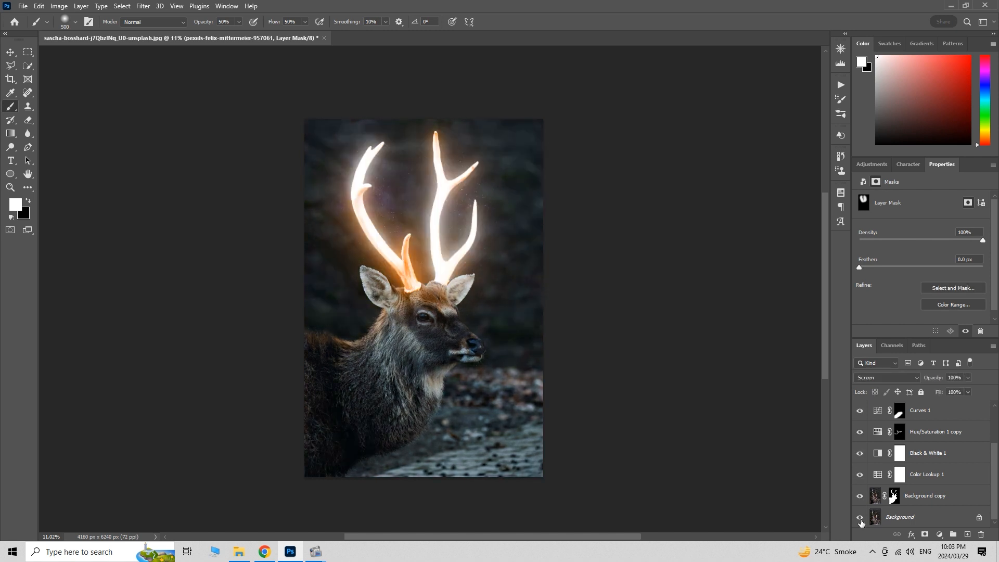